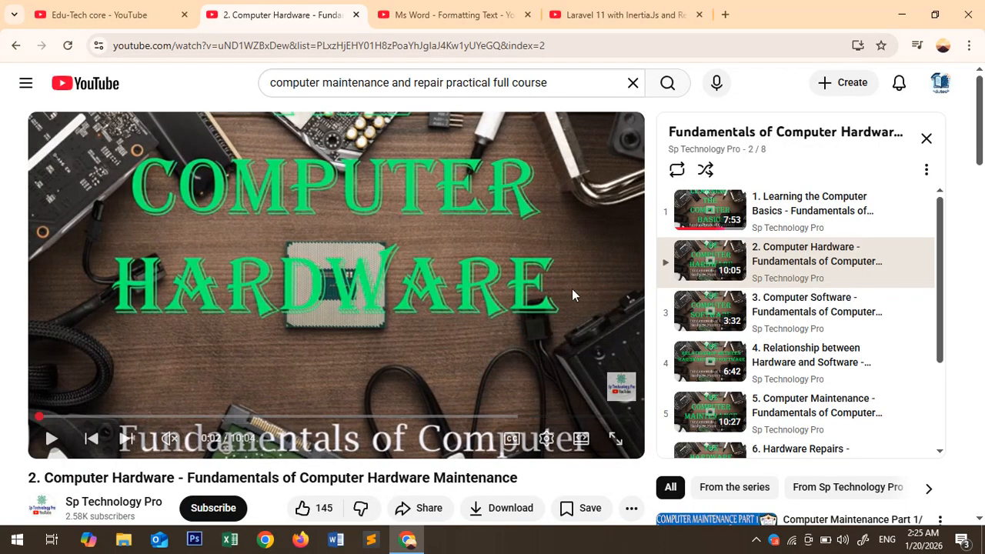
Look through the video list of the Fundamentals of Computer Hardware Maintenance playlist.
{"action": "scroll", "coordinate": [706, 275], "scroll_direction": "down", "scroll_amount": 2}
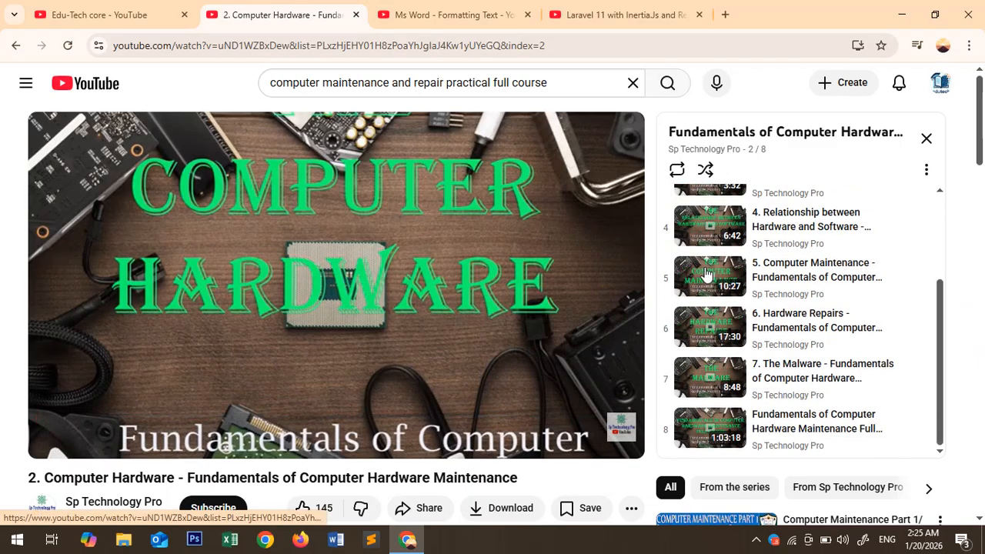
{"action": "scroll", "coordinate": [706, 275], "scroll_direction": "up", "scroll_amount": 2}
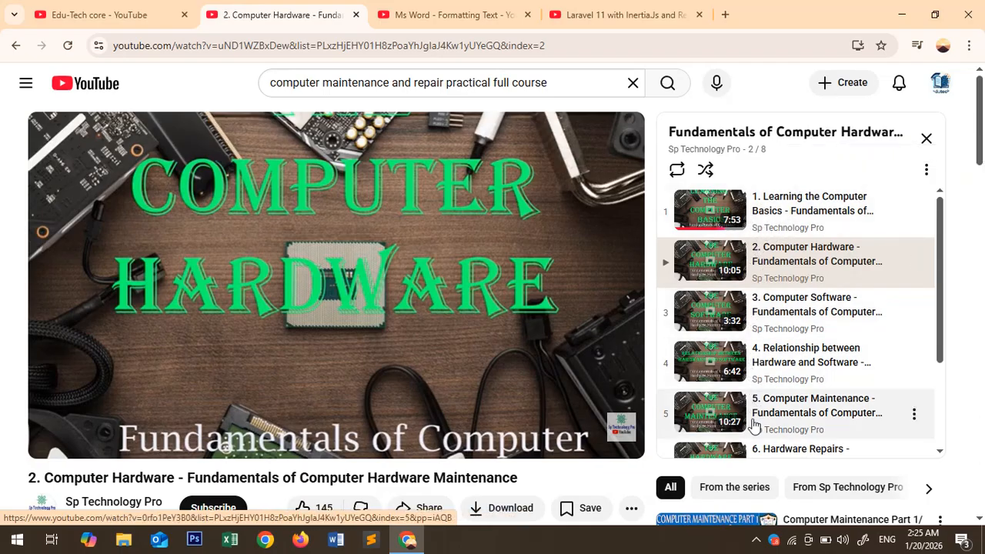
{"action": "scroll", "coordinate": [754, 416], "scroll_direction": "down", "scroll_amount": 3}
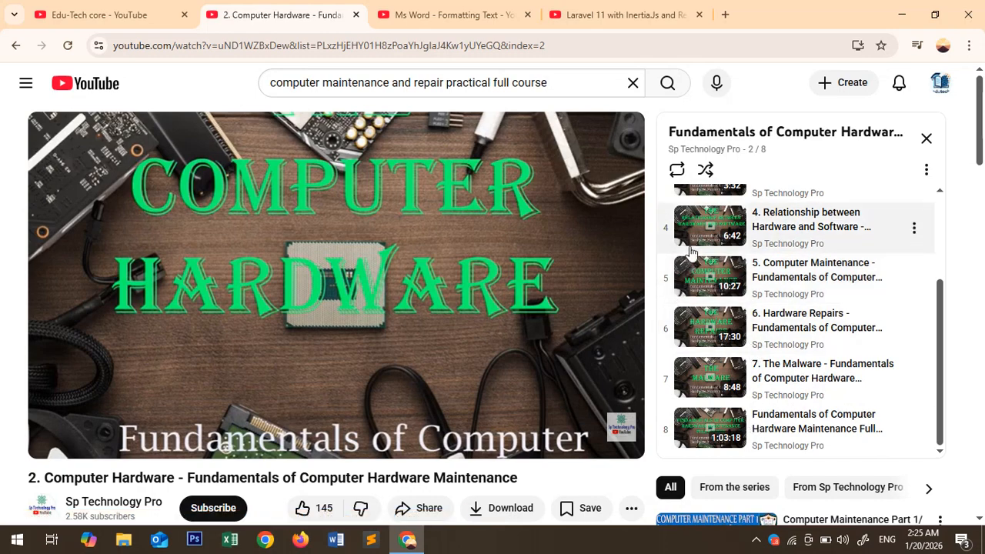
{"action": "scroll", "coordinate": [750, 287], "scroll_direction": "up", "scroll_amount": 3}
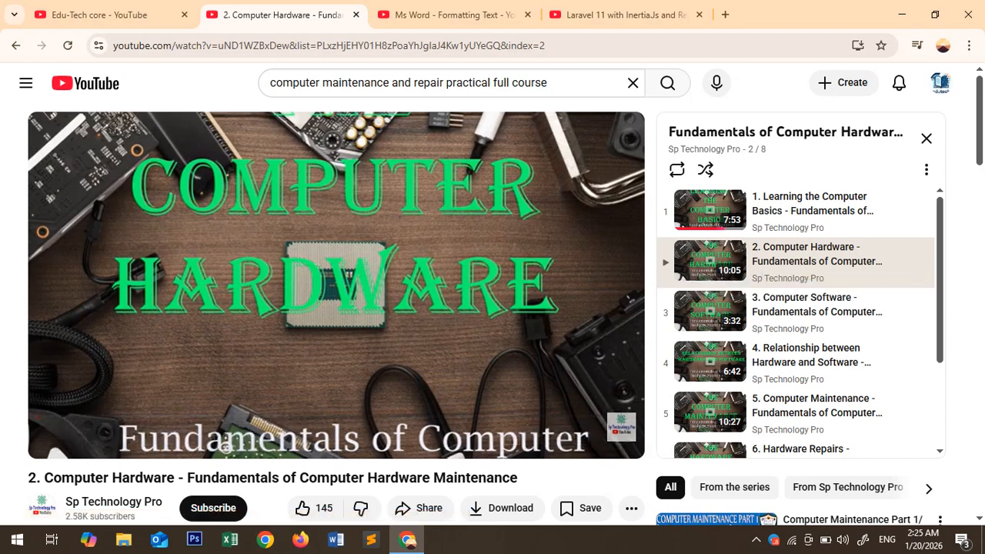
Switch to the MS Word playlist from TutorialsPoint and look through its whole list of videos.
{"action": "left_click", "coordinate": [443, 27]}
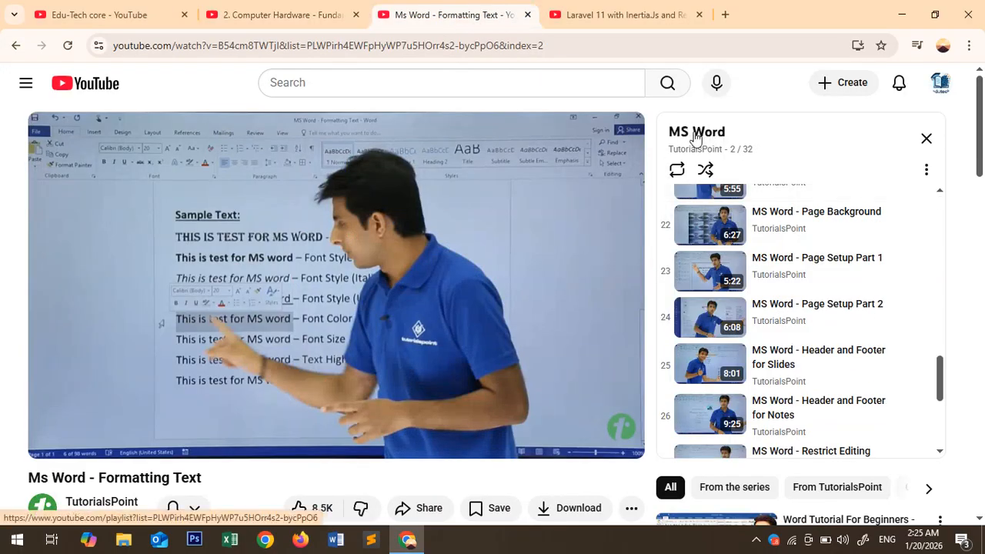
{"action": "scroll", "coordinate": [743, 269], "scroll_direction": "down", "scroll_amount": 2}
{"action": "scroll", "coordinate": [743, 269], "scroll_direction": "up", "scroll_amount": 12}
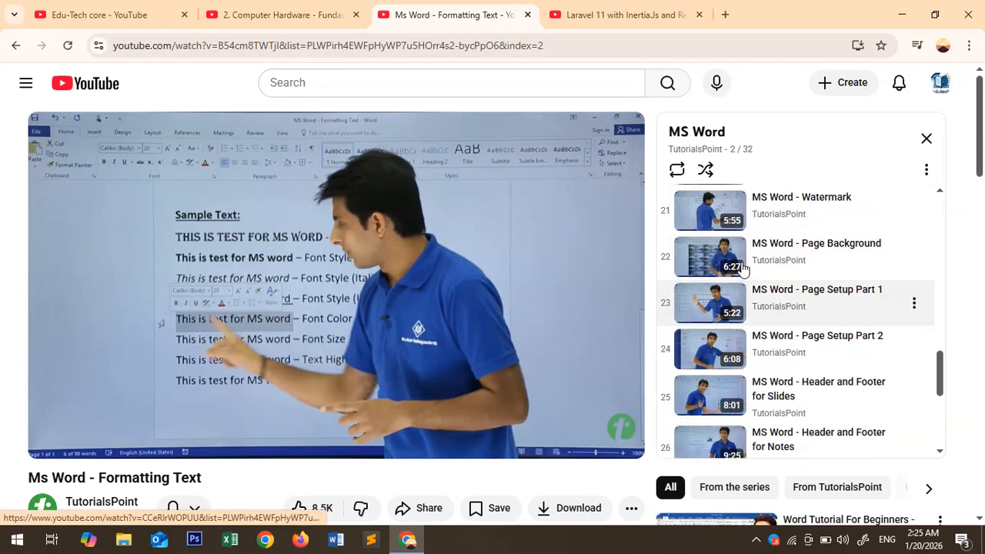
{"action": "scroll", "coordinate": [742, 269], "scroll_direction": "up", "scroll_amount": 3}
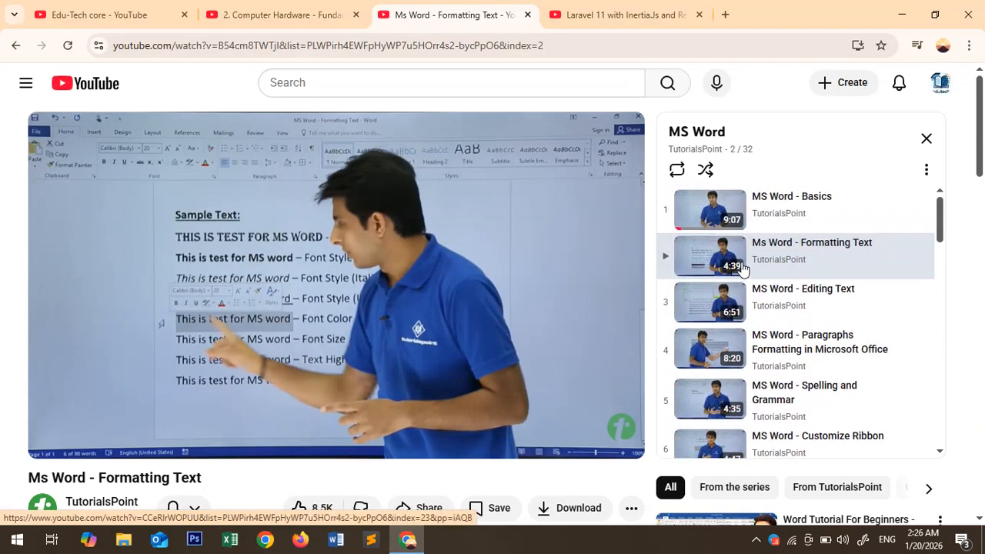
{"action": "scroll", "coordinate": [791, 278], "scroll_direction": "down", "scroll_amount": 1}
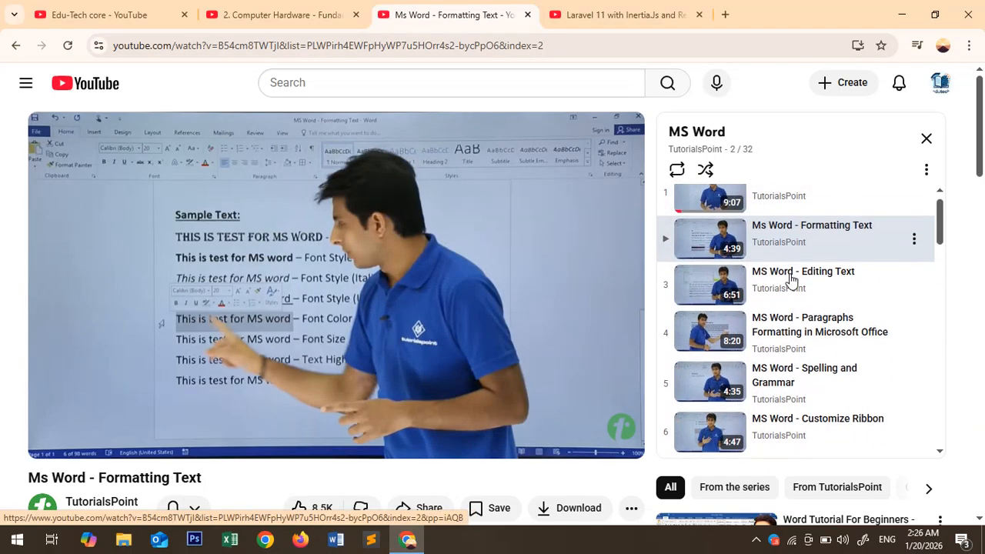
{"action": "scroll", "coordinate": [791, 279], "scroll_direction": "down", "scroll_amount": 6}
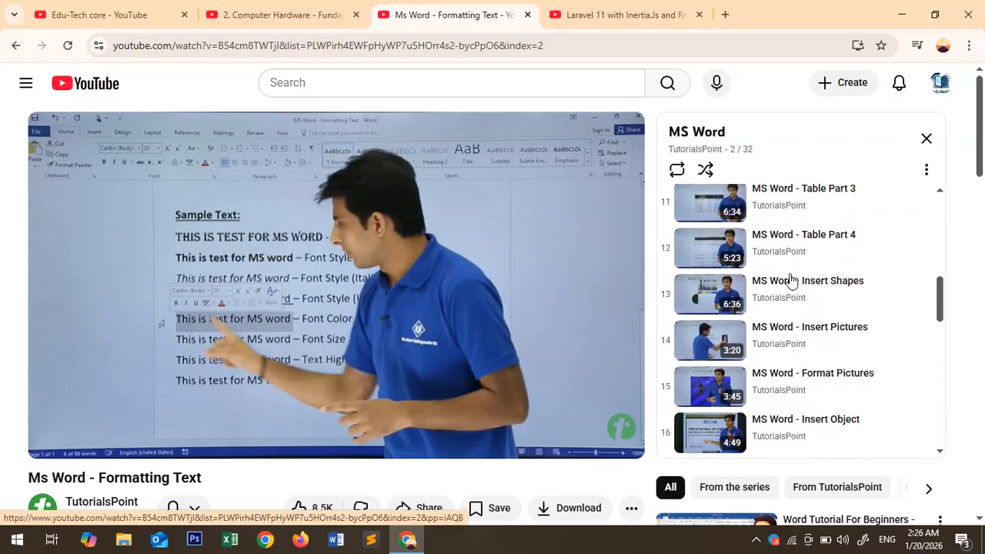
{"action": "scroll", "coordinate": [791, 279], "scroll_direction": "down", "scroll_amount": 10}
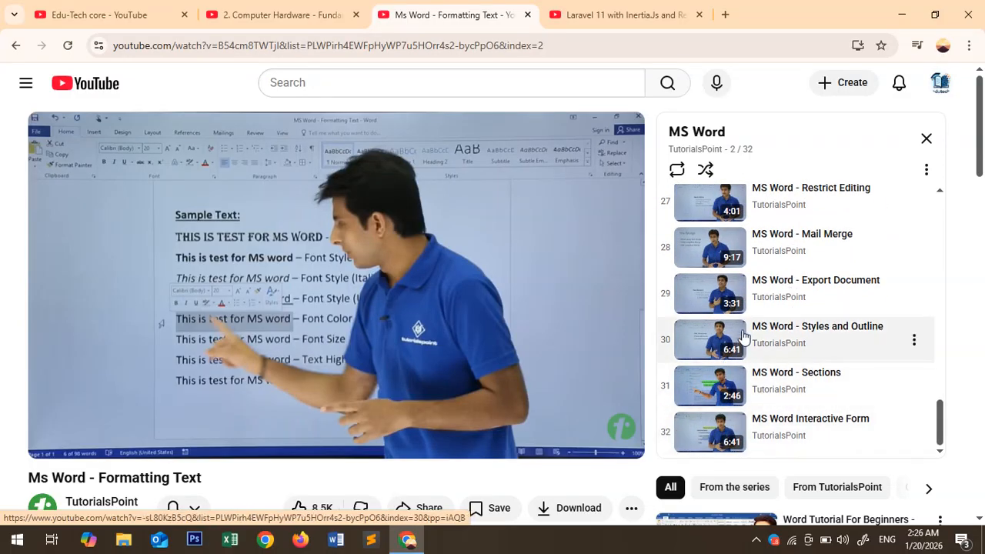
{"action": "scroll", "coordinate": [743, 336], "scroll_direction": "up", "scroll_amount": 16}
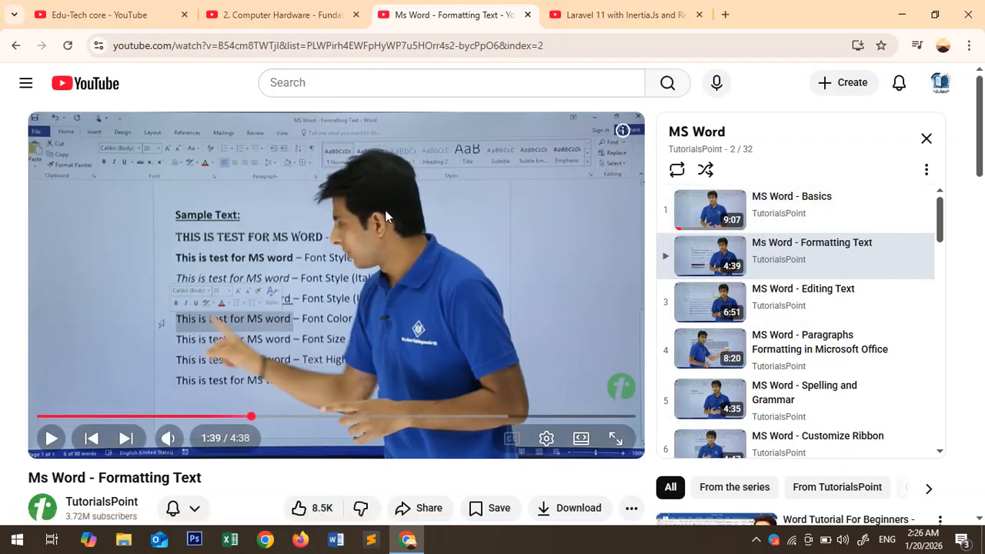
Return to the Edu-Tech core channel page and look over its created playlists.
{"action": "left_click", "coordinate": [278, 19]}
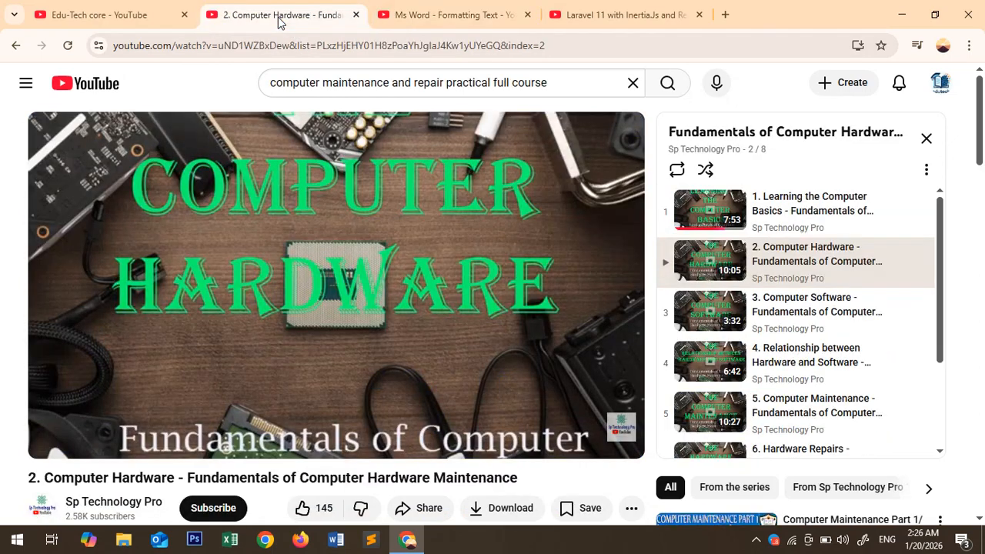
{"action": "left_click", "coordinate": [138, 18]}
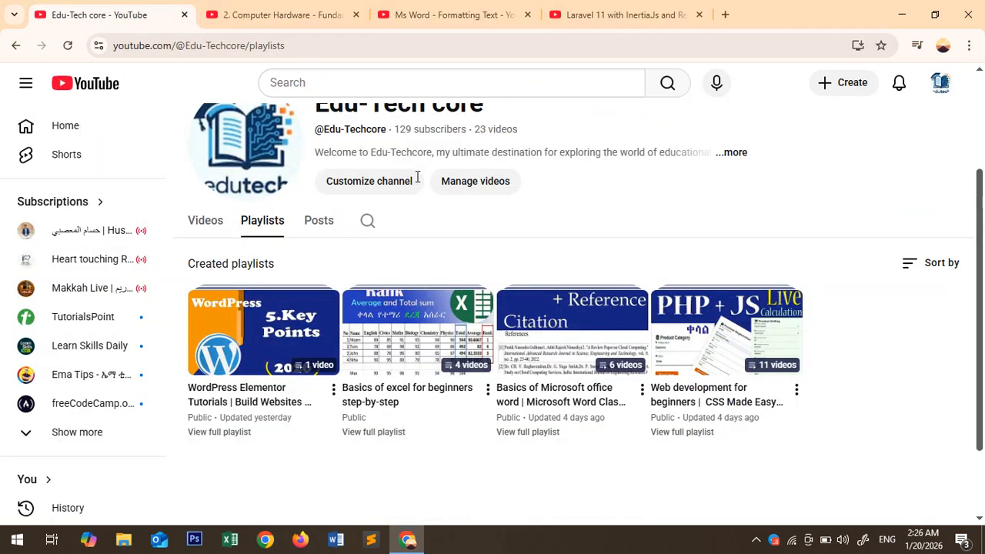
{"action": "scroll", "coordinate": [772, 177], "scroll_direction": "down", "scroll_amount": 2}
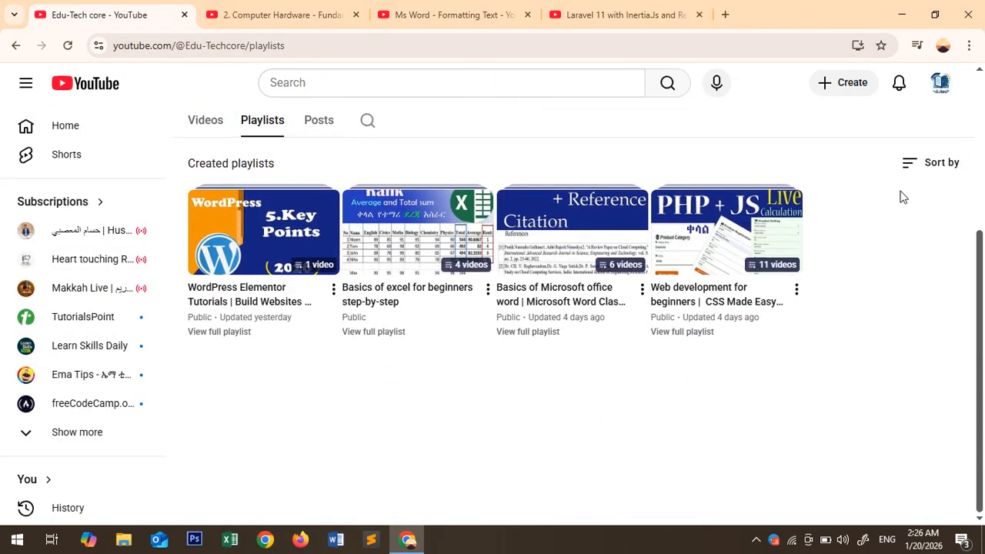
Open YouTube Studio for the Edu-Tech core channel and look over the channel dashboard.
{"action": "left_click", "coordinate": [940, 84]}
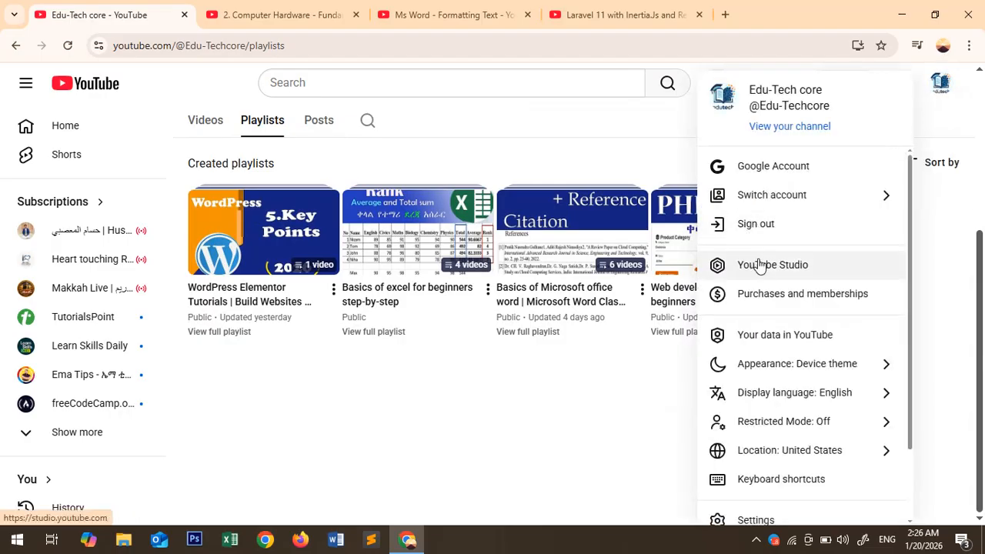
{"action": "left_click", "coordinate": [760, 263]}
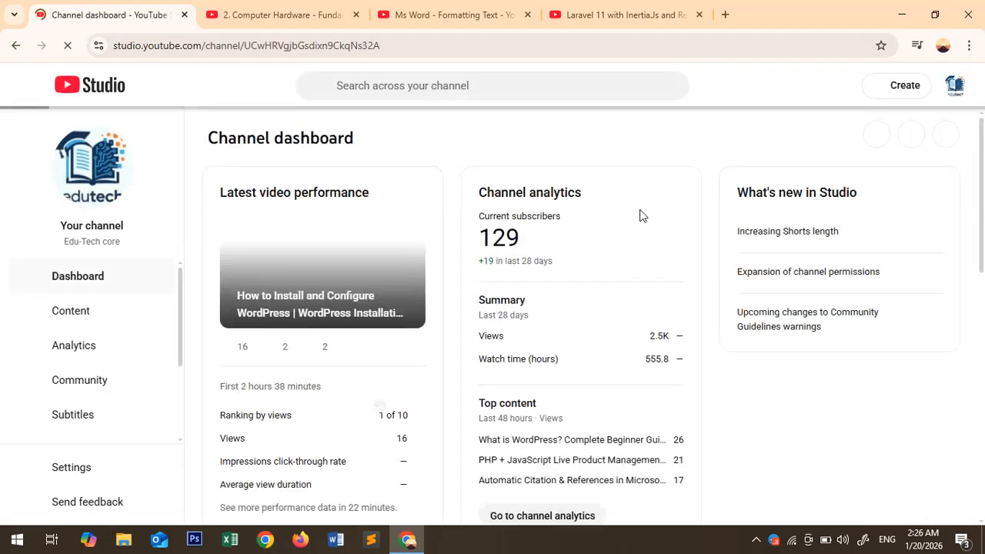
{"action": "scroll", "coordinate": [336, 278], "scroll_direction": "down", "scroll_amount": 3}
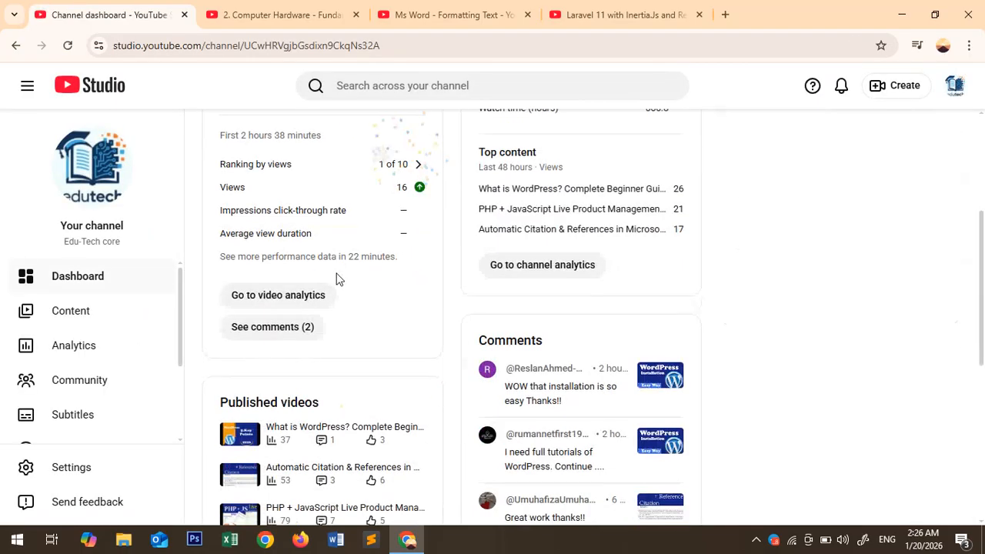
{"action": "scroll", "coordinate": [336, 278], "scroll_direction": "down", "scroll_amount": 3}
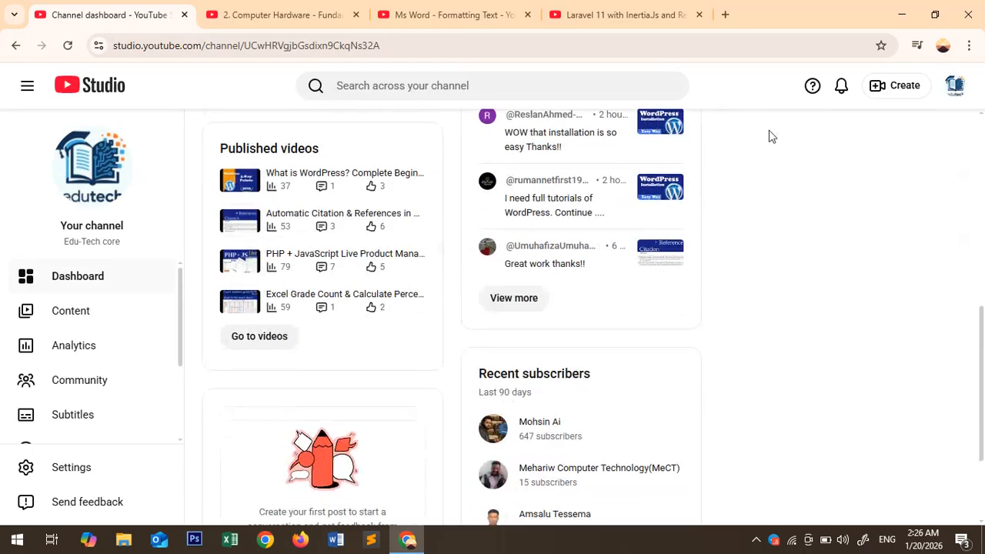
Start a new playlist and title it "Advanced Database for beginners tutorial".
{"action": "left_click", "coordinate": [892, 89]}
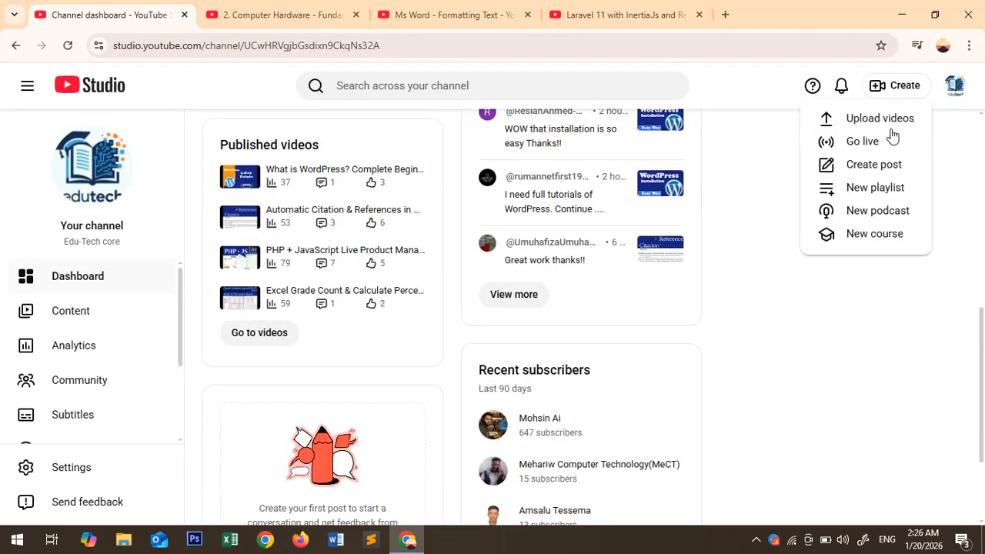
{"action": "left_click", "coordinate": [886, 191]}
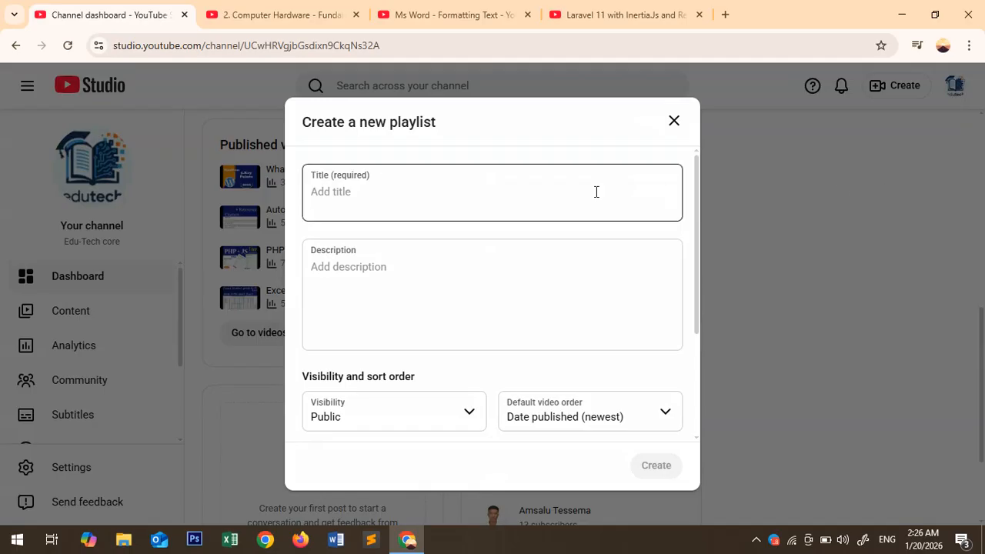
{"action": "left_click", "coordinate": [338, 191]}
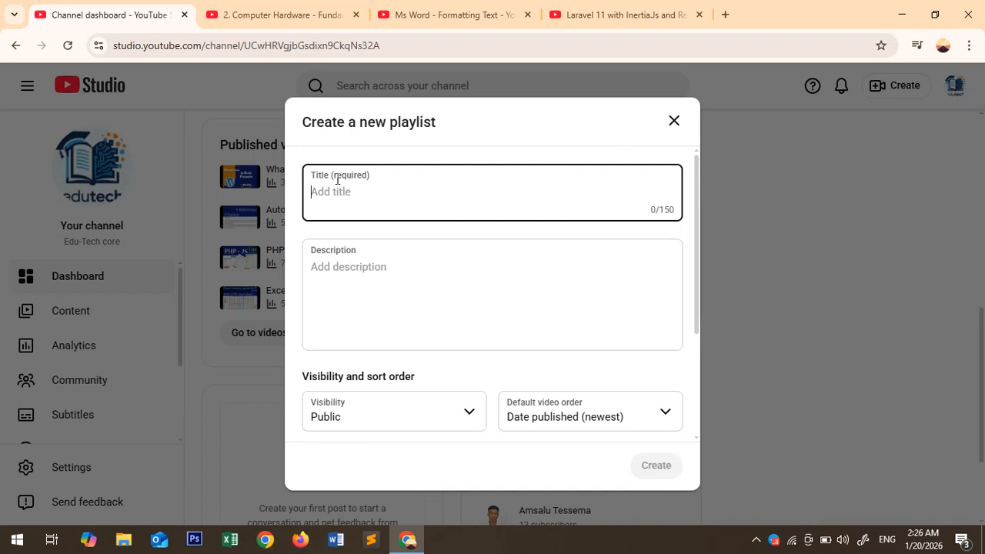
{"action": "type", "text": "A"}
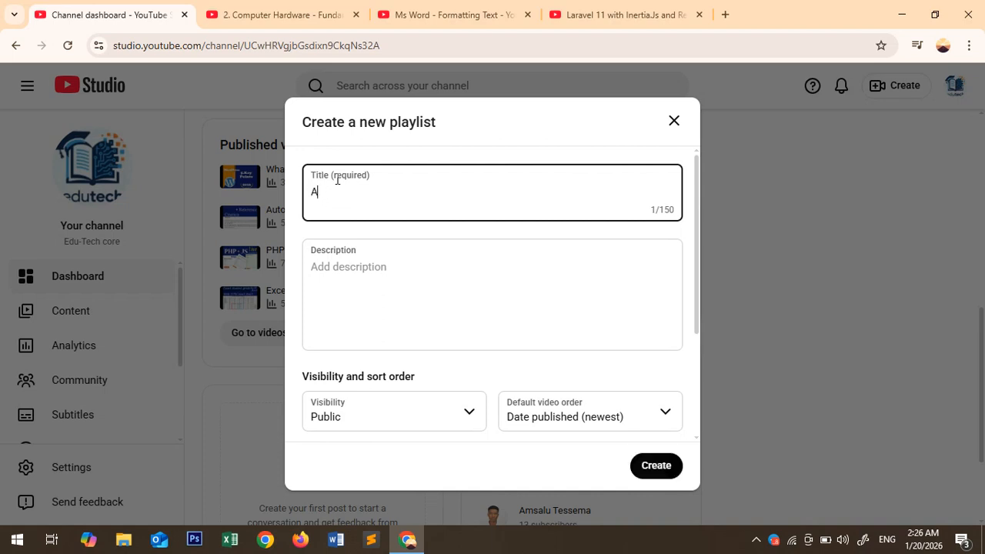
{"action": "type", "text": "dvanced Database"}
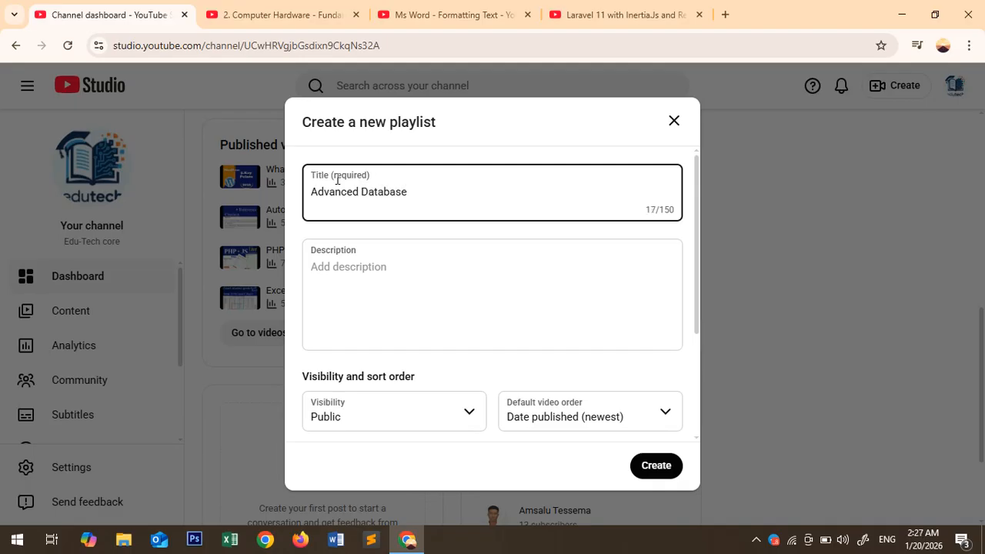
{"action": "type", "text": " for beginners tut"}
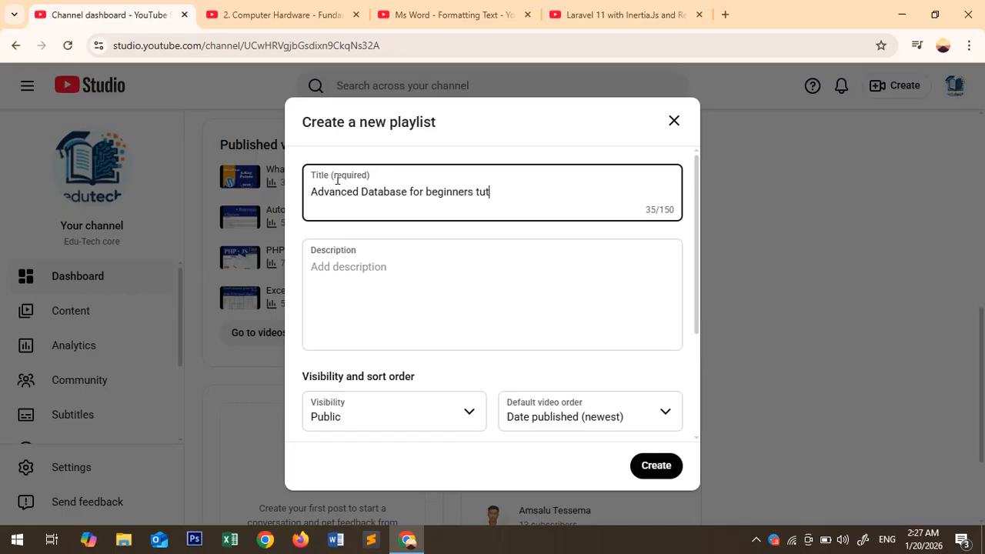
{"action": "type", "text": "orial"}
Enter the playlist description "About advanced database." followed by separate lines "chapter 1" and "chapter 2".
{"action": "left_click", "coordinate": [342, 270]}
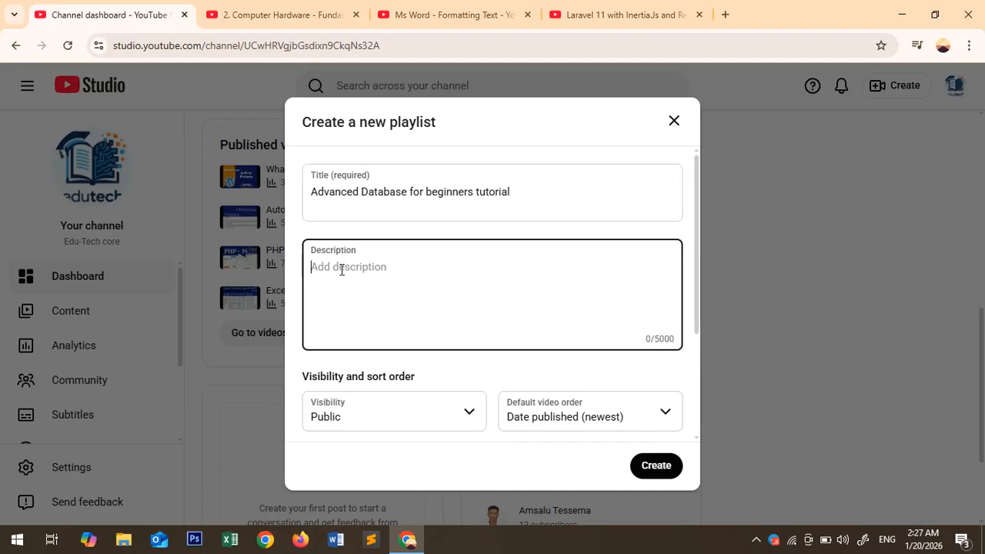
{"action": "type", "text": "About advanced database"}
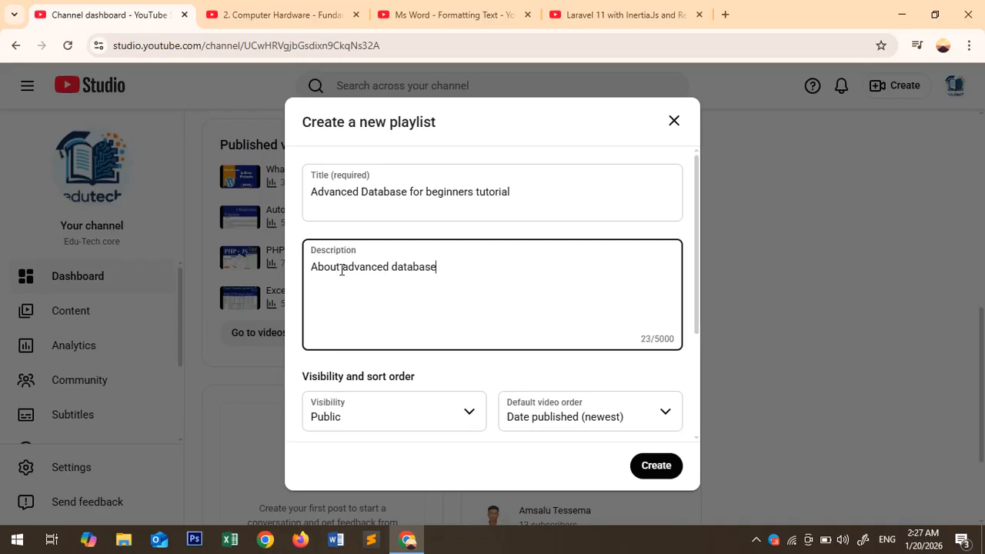
{"action": "type", "text": "."}
{"action": "key", "text": "Return"}
{"action": "type", "text": "cha"}
{"action": "key", "text": "BackSpace"}
{"action": "type", "text": "pter 1"}
{"action": "key", "text": "Return"}
{"action": "type", "text": "chapter 2"}
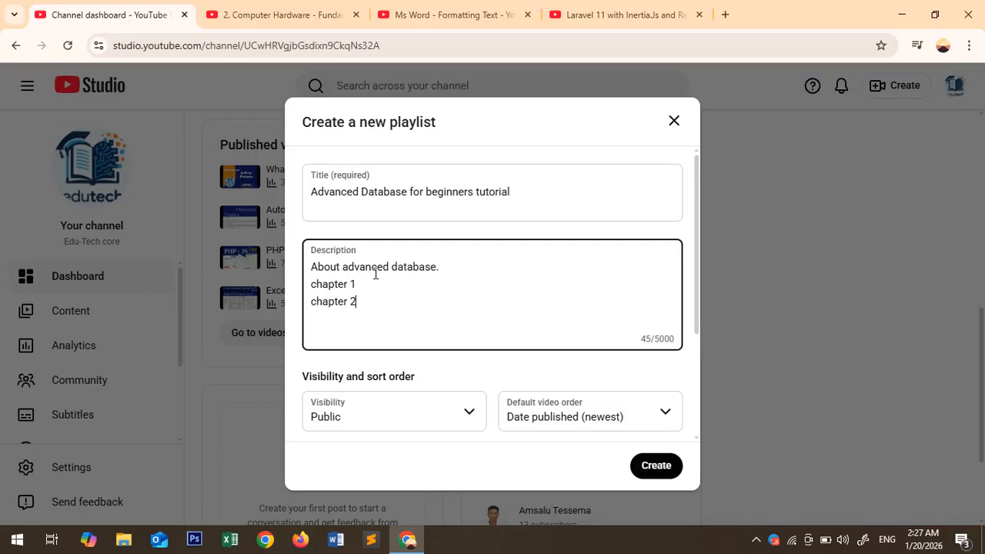
Extend the playlist description with a "chapter 3" line and three more lines holding a single dot each.
{"action": "type", "text": "chapter33"}
{"action": "key", "text": "Return"}
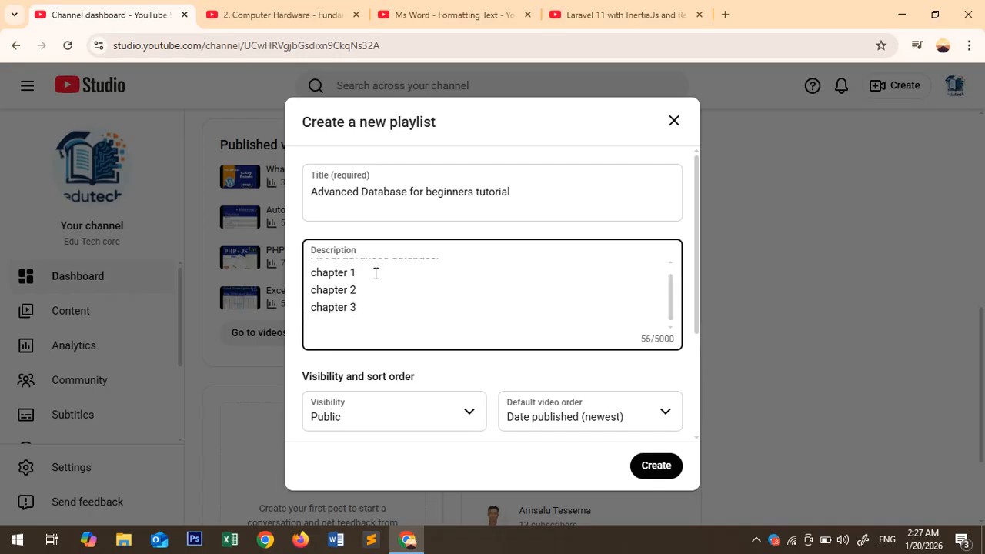
{"action": "type", "text": "."}
{"action": "key", "text": "Return"}
{"action": "type", "text": "."}
{"action": "key", "text": "Return"}
{"action": "type", "text": "."}
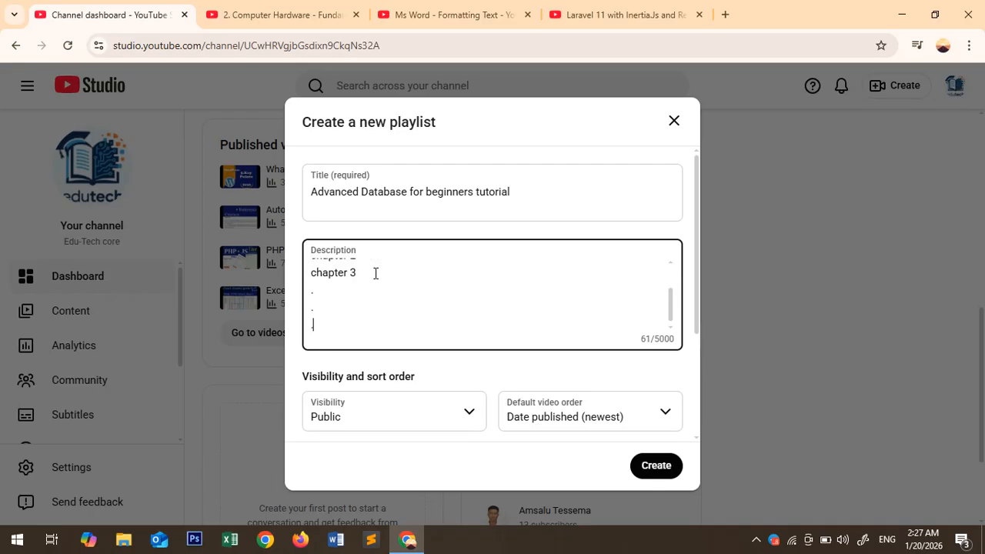
{"action": "scroll", "coordinate": [377, 288], "scroll_direction": "up", "scroll_amount": 2}
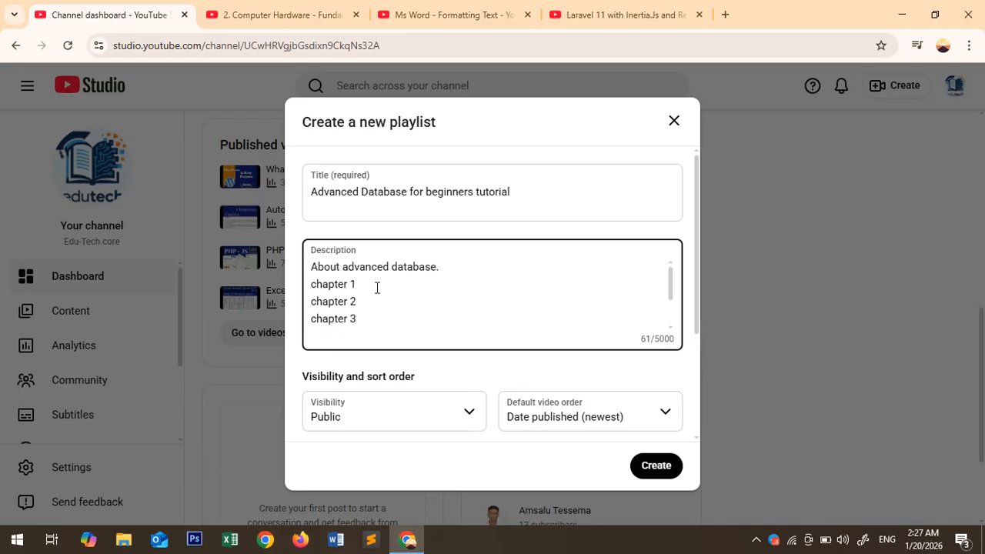
Check the playlist's visibility choices and its title and description language setting without changing them.
{"action": "scroll", "coordinate": [377, 288], "scroll_direction": "down", "scroll_amount": 3}
{"action": "left_click", "coordinate": [349, 421]}
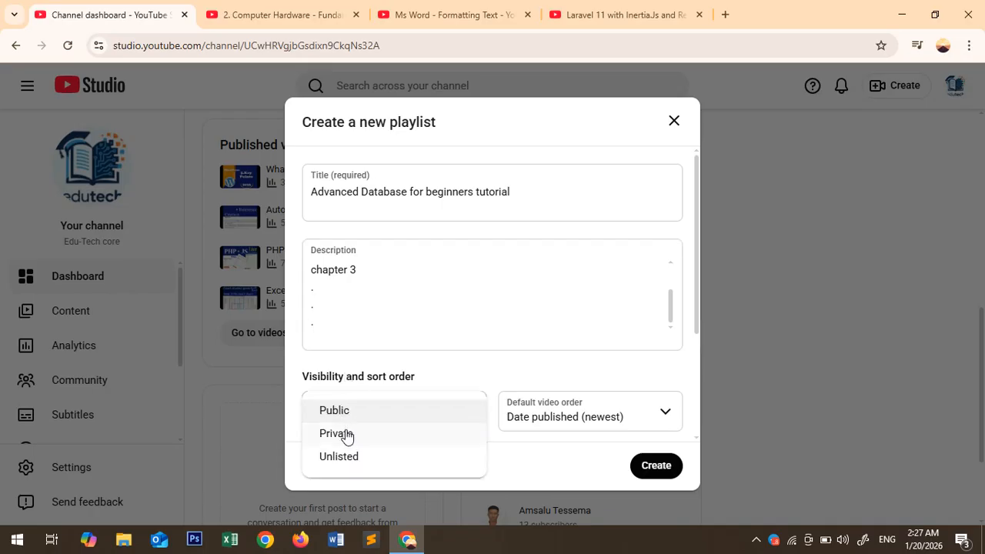
{"action": "left_click", "coordinate": [296, 371]}
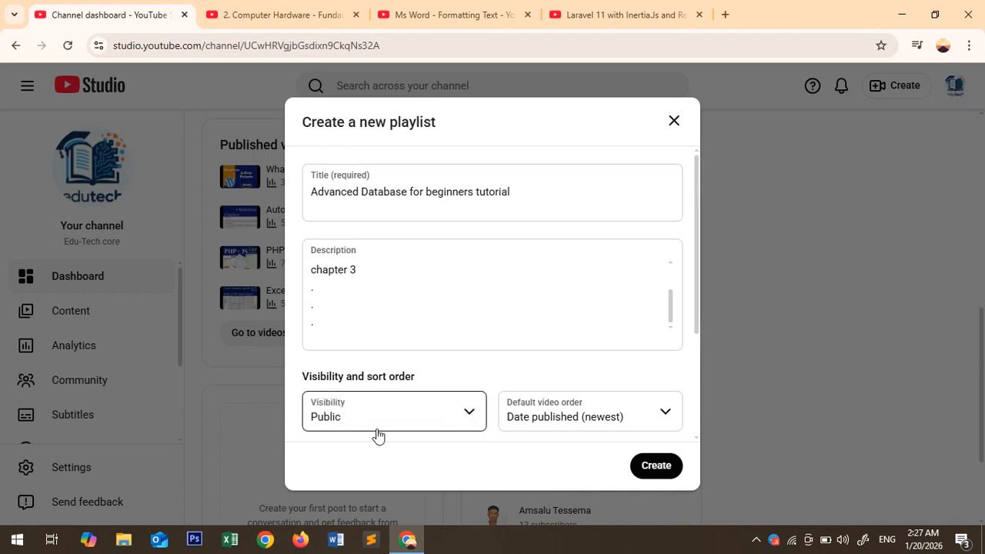
{"action": "scroll", "coordinate": [393, 436], "scroll_direction": "down", "scroll_amount": 2}
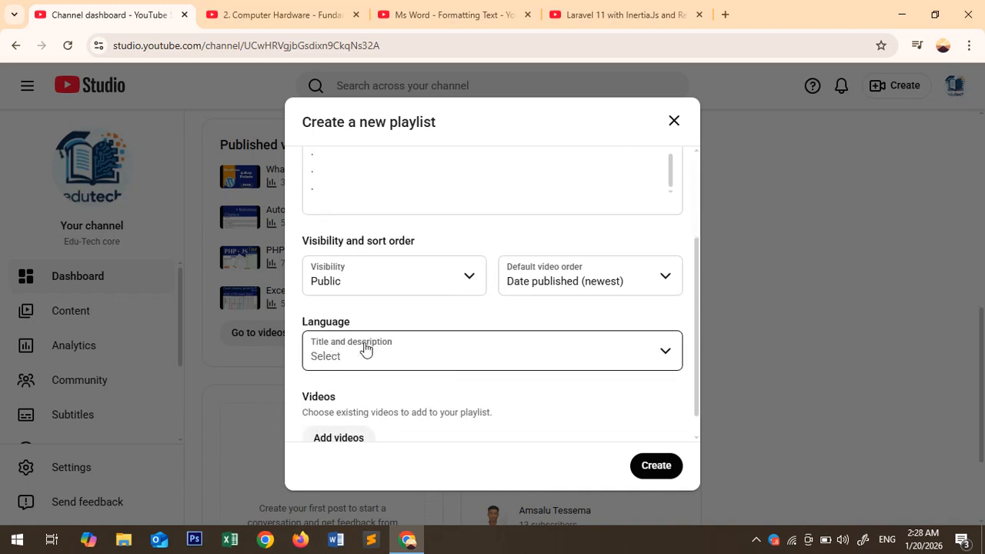
{"action": "left_click", "coordinate": [399, 373]}
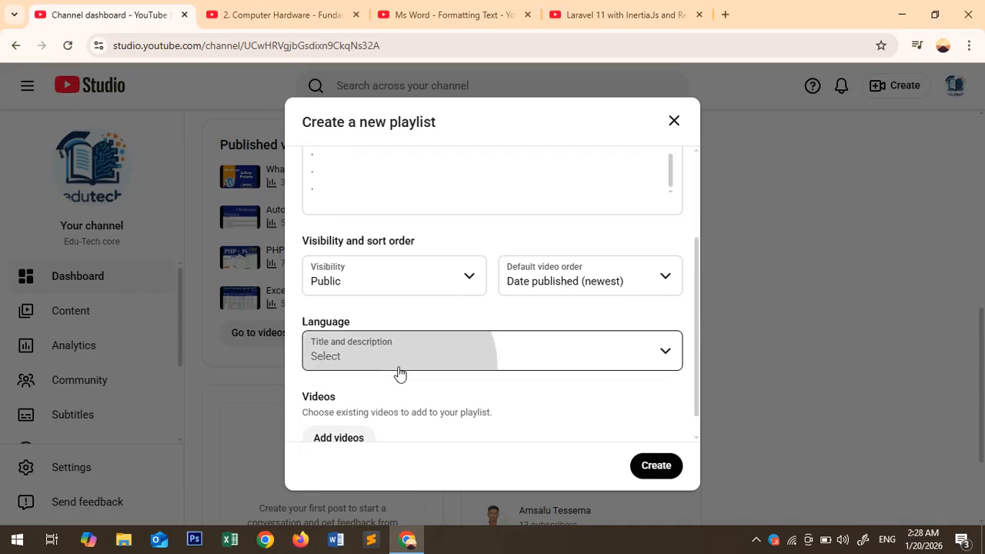
{"action": "left_click", "coordinate": [299, 381]}
{"action": "scroll", "coordinate": [412, 368], "scroll_direction": "down", "scroll_amount": 1}
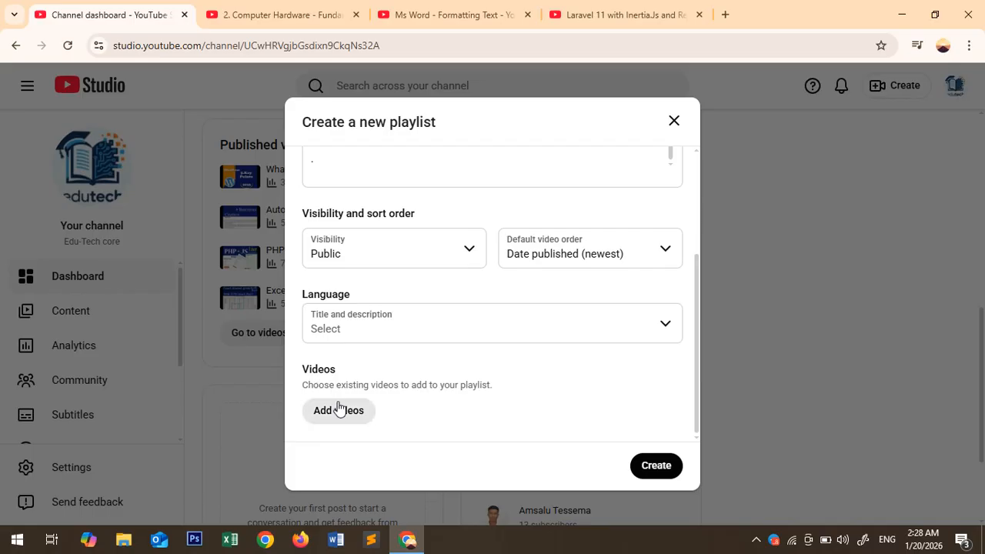
{"action": "scroll", "coordinate": [377, 226], "scroll_direction": "up", "scroll_amount": 2}
{"action": "scroll", "coordinate": [377, 225], "scroll_direction": "up", "scroll_amount": 1}
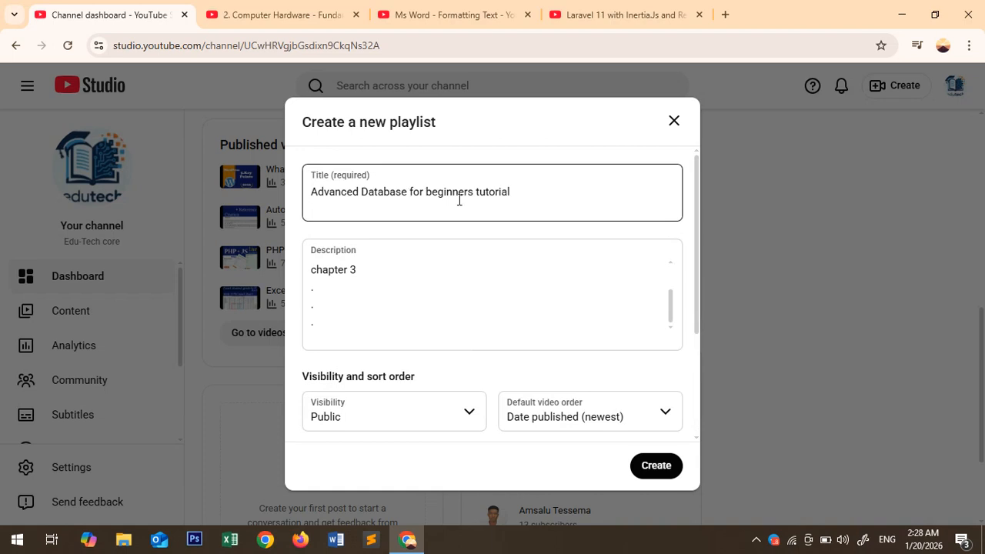
{"action": "scroll", "coordinate": [391, 262], "scroll_direction": "down", "scroll_amount": 3}
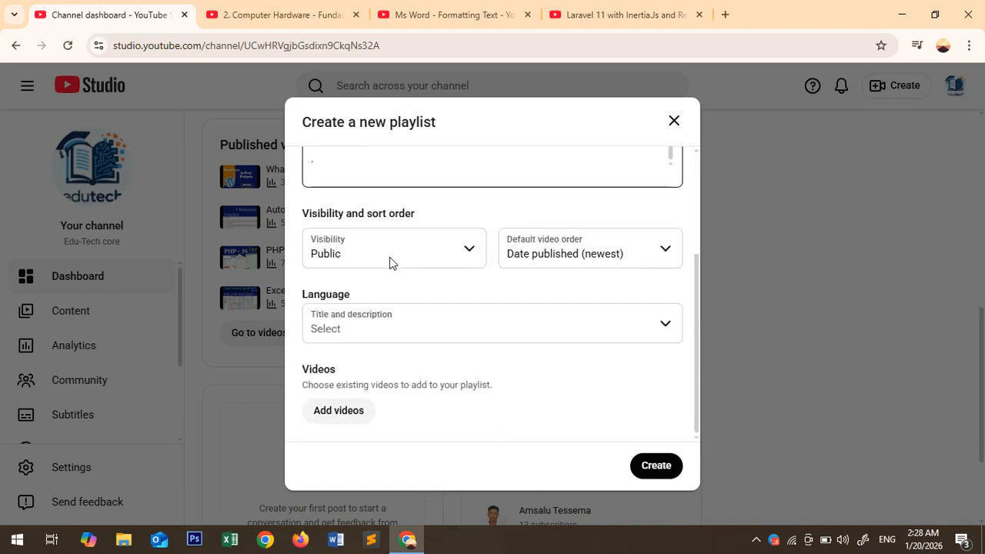
{"action": "left_click", "coordinate": [339, 412]}
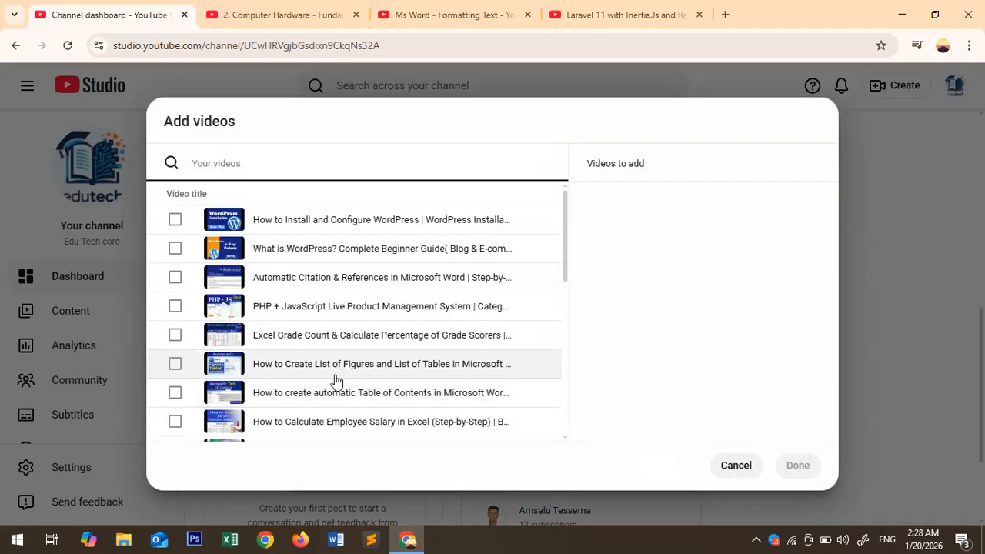
{"action": "scroll", "coordinate": [323, 297], "scroll_direction": "down", "scroll_amount": 5}
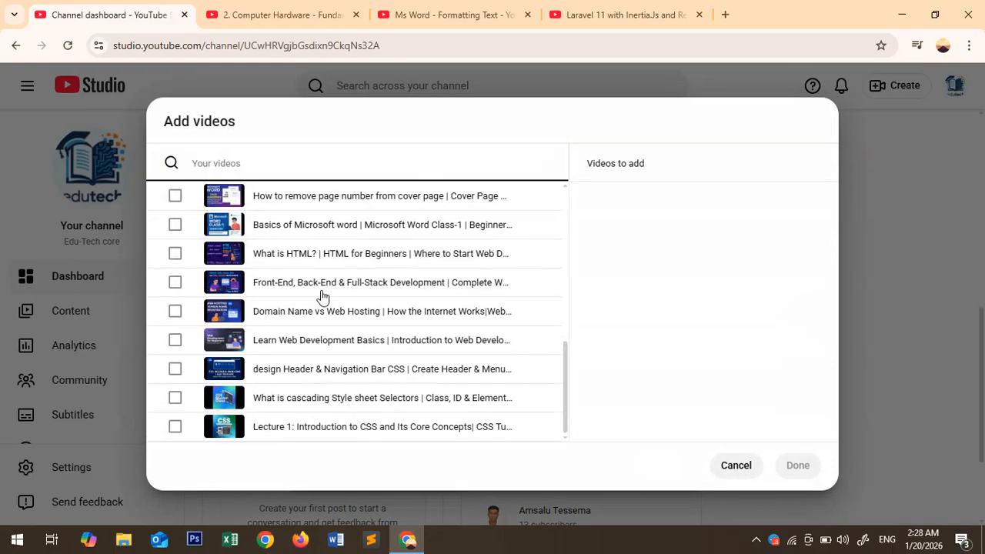
{"action": "scroll", "coordinate": [307, 337], "scroll_direction": "up", "scroll_amount": 2}
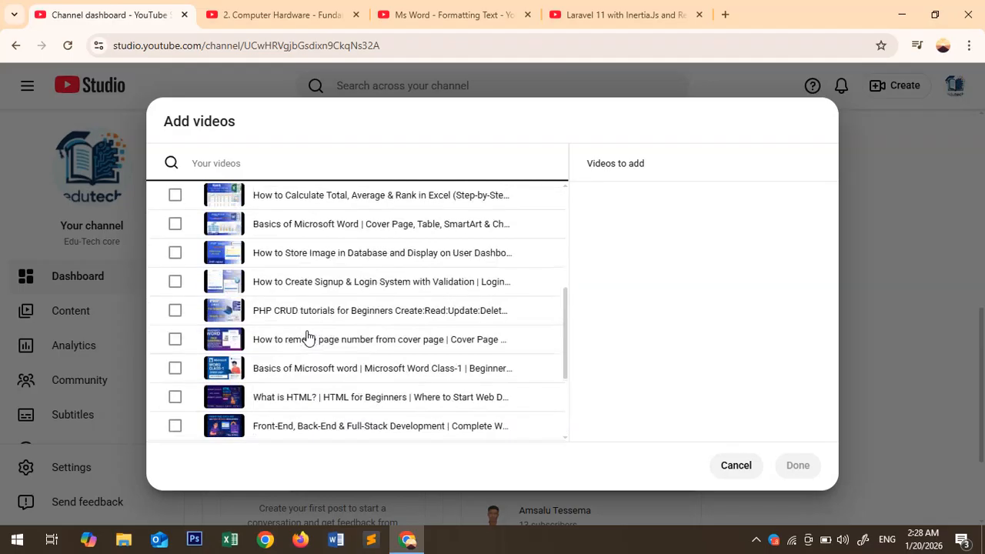
{"action": "scroll", "coordinate": [308, 336], "scroll_direction": "up", "scroll_amount": 4}
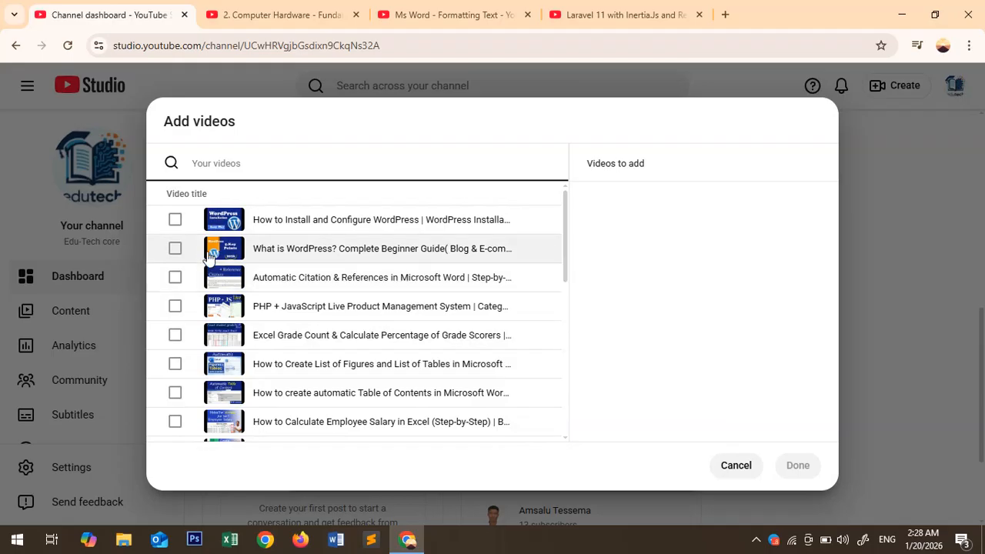
{"action": "left_click", "coordinate": [175, 221]}
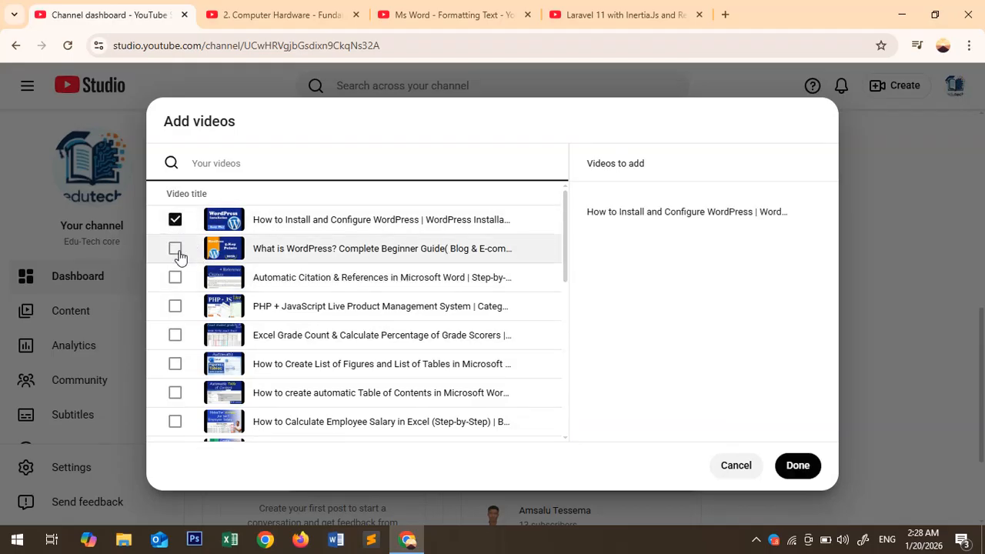
{"action": "left_click", "coordinate": [177, 249]}
{"action": "left_click", "coordinate": [175, 278]}
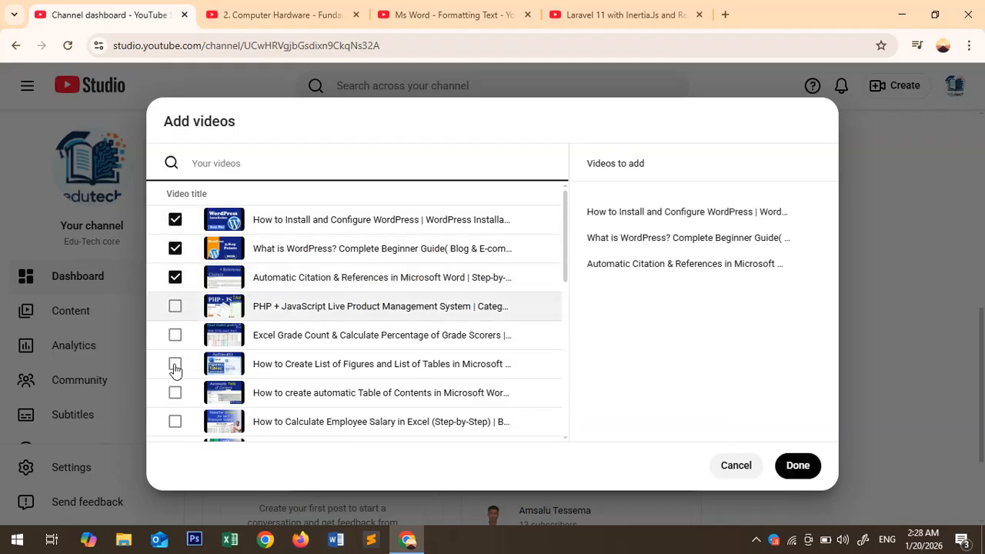
{"action": "left_click", "coordinate": [175, 422]}
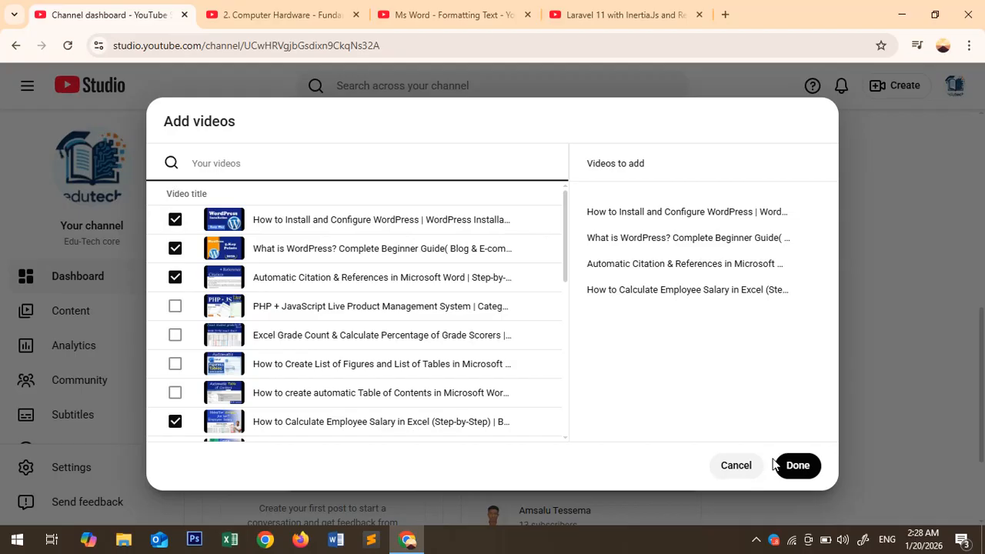
{"action": "left_click", "coordinate": [736, 465]}
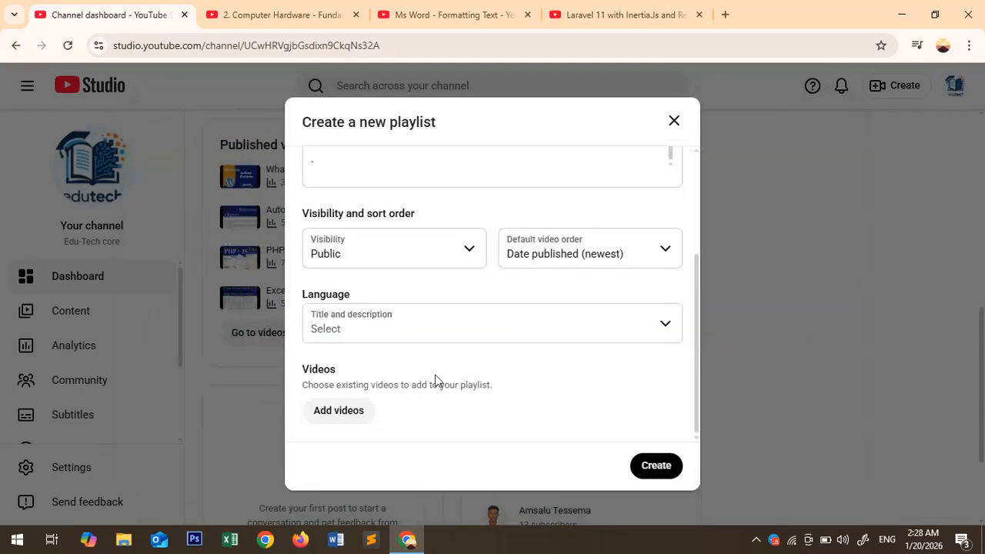
Review the entered playlist details and create the "Advanced Database for beginners tutorial" playlist without any videos.
{"action": "scroll", "coordinate": [358, 187], "scroll_direction": "up", "scroll_amount": 3}
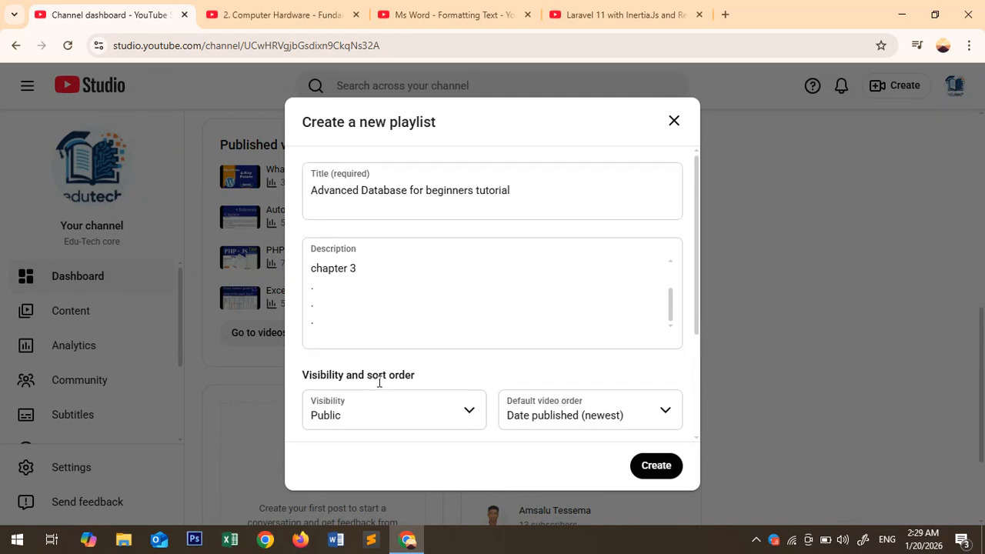
{"action": "scroll", "coordinate": [379, 383], "scroll_direction": "down", "scroll_amount": 2}
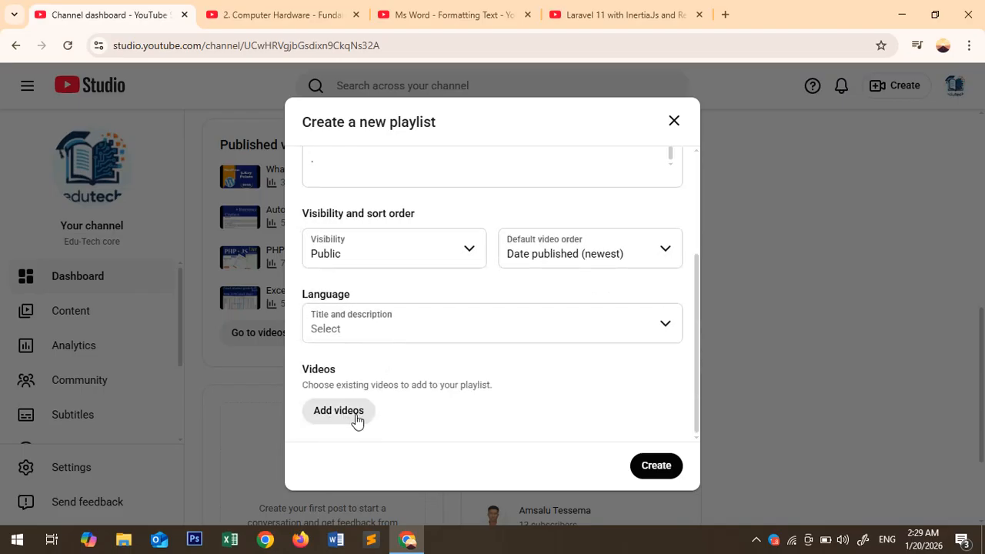
{"action": "left_click", "coordinate": [656, 467]}
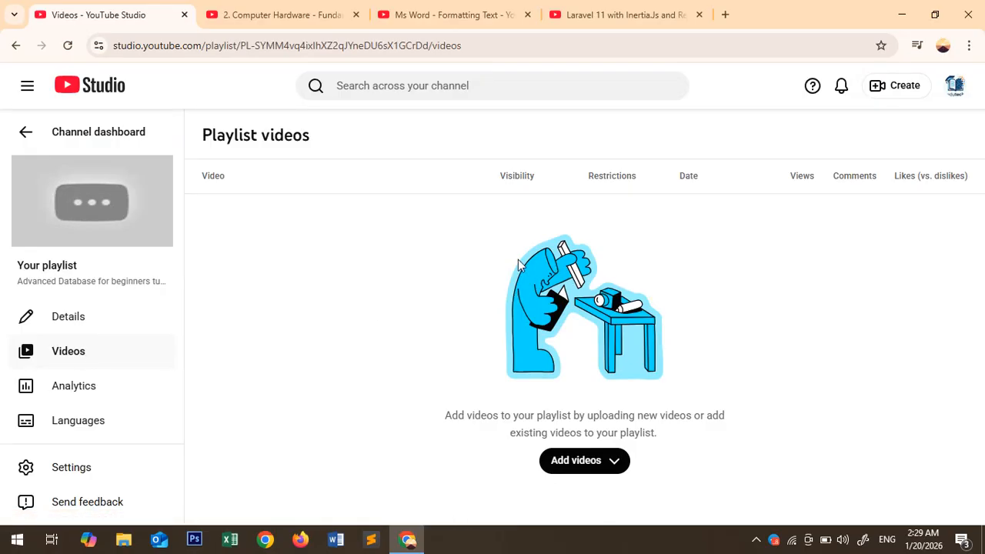
Go to the Edu-Tech core channel page and open the management of its videos.
{"action": "left_click", "coordinate": [954, 87]}
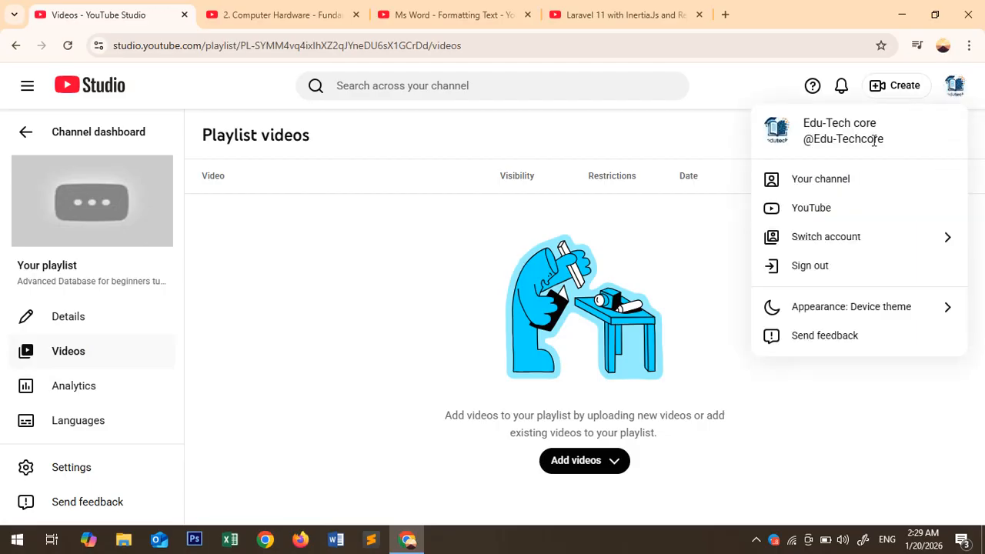
{"action": "left_click", "coordinate": [820, 179]}
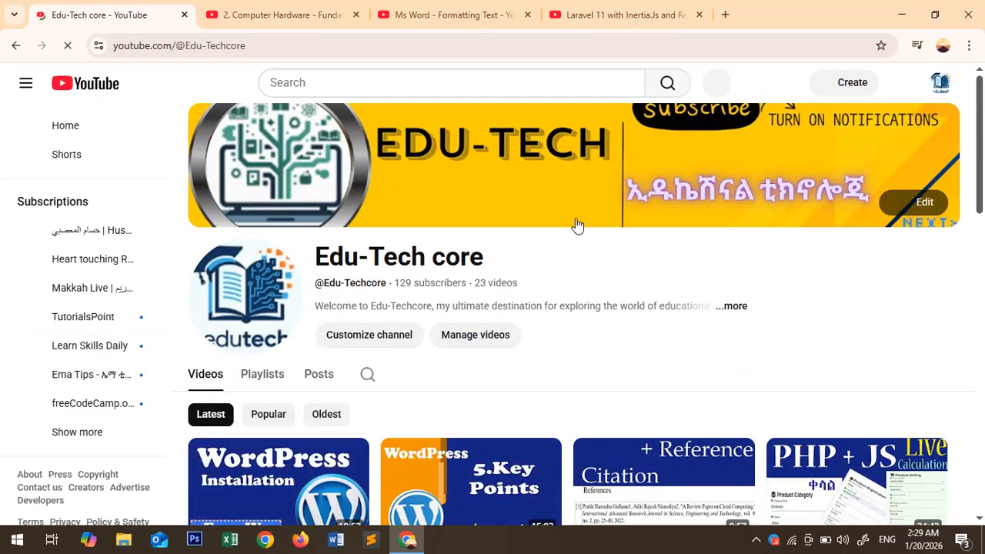
{"action": "scroll", "coordinate": [576, 224], "scroll_direction": "down", "scroll_amount": 3}
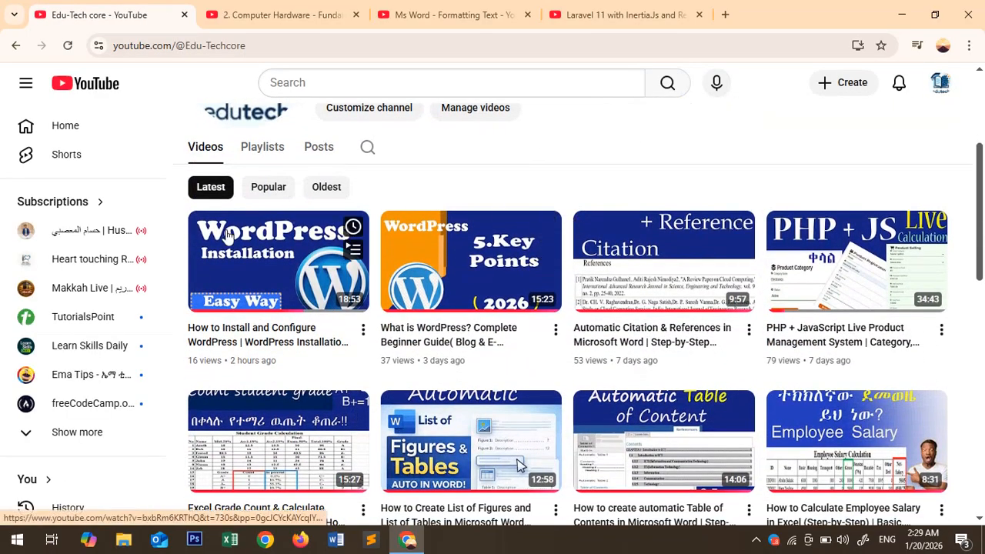
{"action": "scroll", "coordinate": [514, 156], "scroll_direction": "up", "scroll_amount": 1}
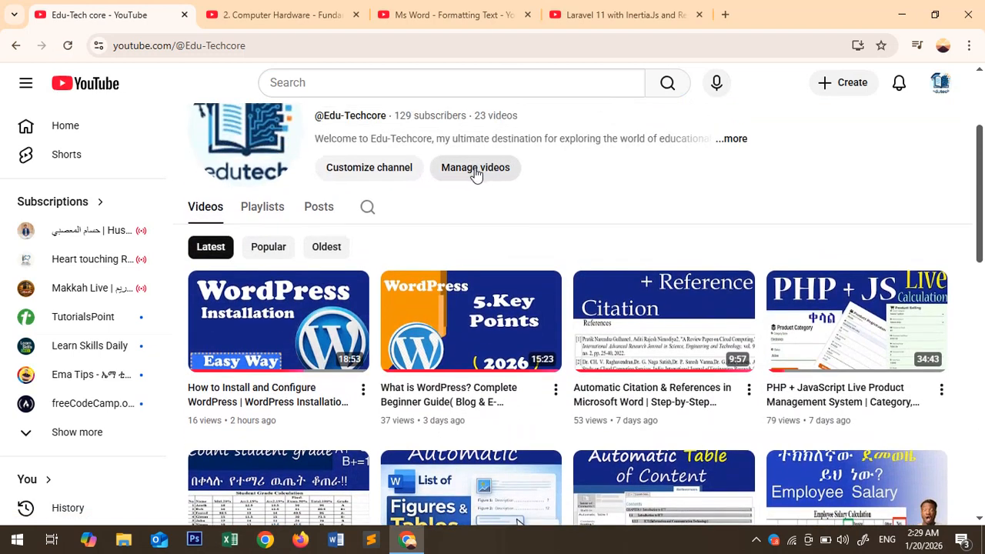
{"action": "left_click", "coordinate": [471, 168]}
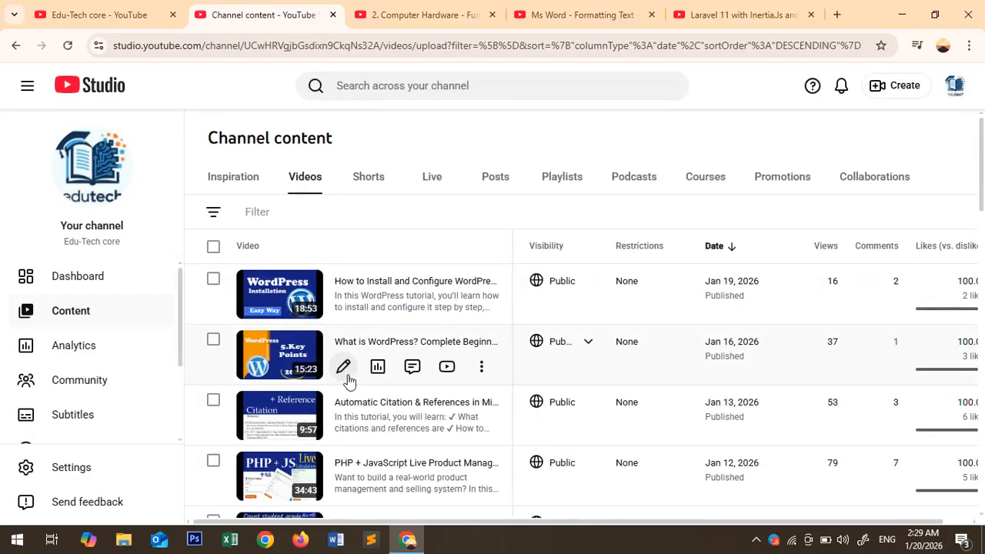
Look through the channel's videos and view its list of playlists.
{"action": "scroll", "coordinate": [348, 383], "scroll_direction": "down", "scroll_amount": 3}
{"action": "scroll", "coordinate": [348, 382], "scroll_direction": "down", "scroll_amount": 5}
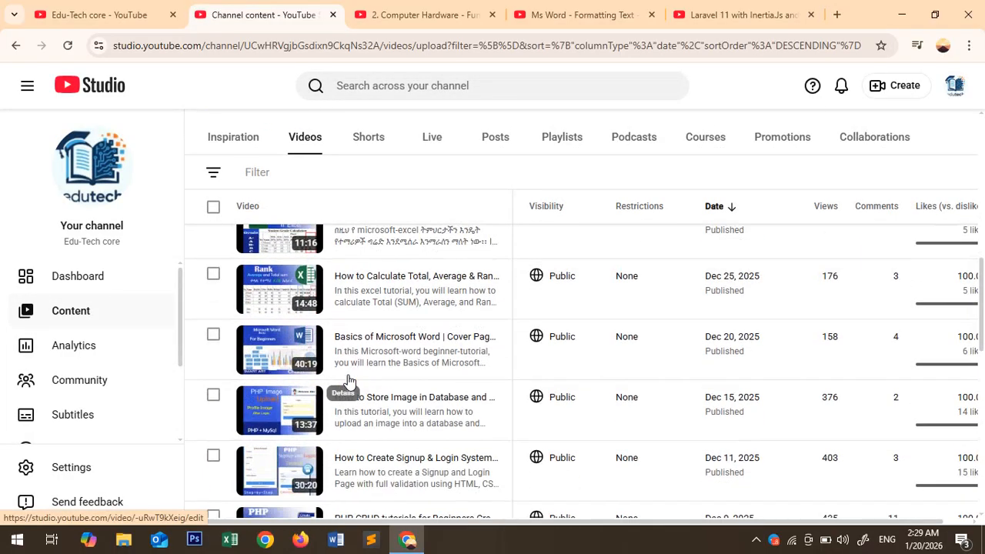
{"action": "scroll", "coordinate": [348, 383], "scroll_direction": "up", "scroll_amount": 5}
{"action": "scroll", "coordinate": [348, 381], "scroll_direction": "up", "scroll_amount": 4}
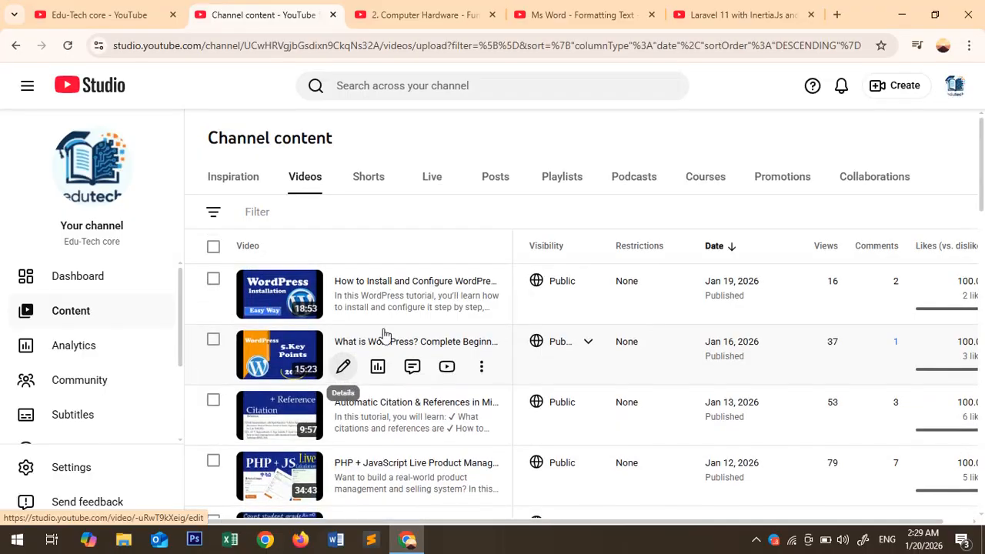
{"action": "left_click", "coordinate": [567, 180]}
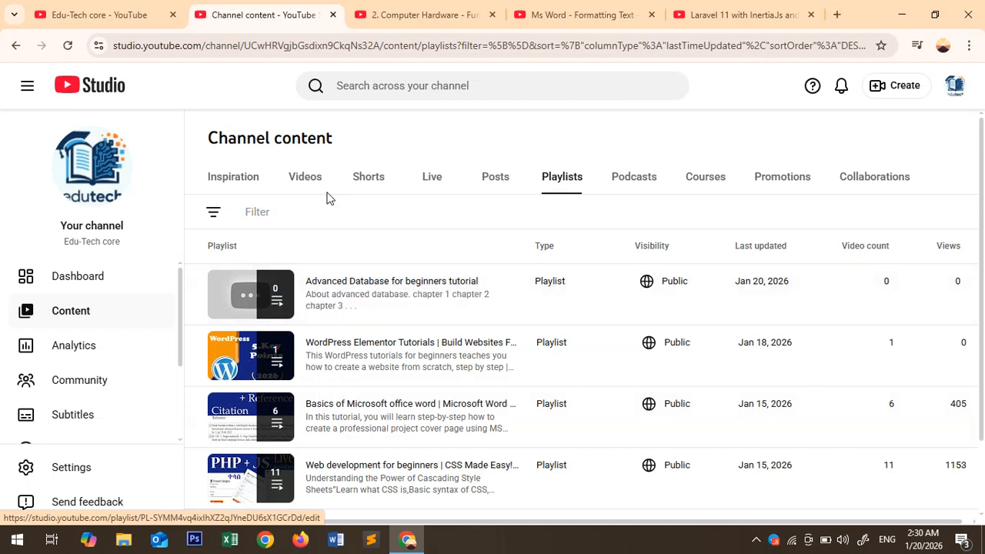
Select only the video "How to Install and Configure WordPress" in the channel's video list.
{"action": "left_click", "coordinate": [306, 179]}
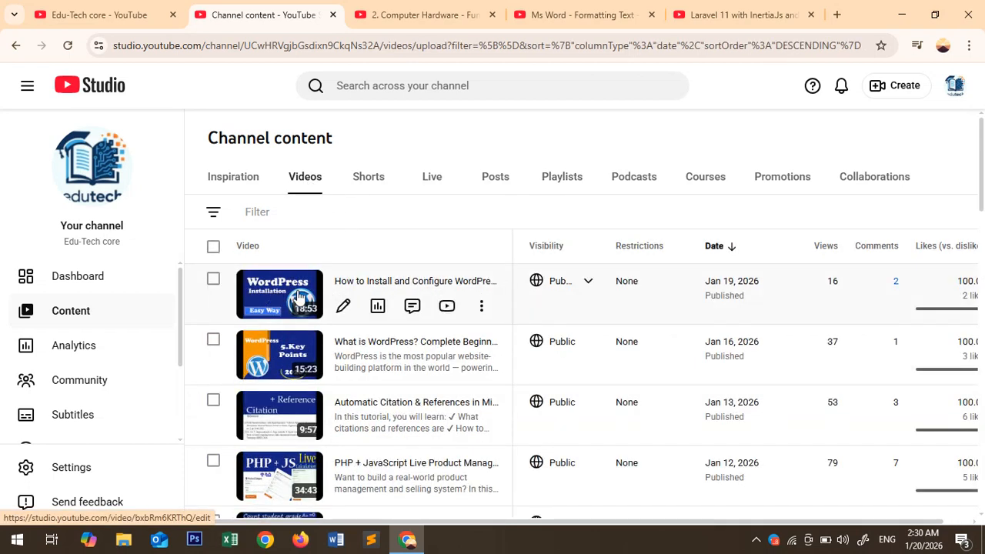
{"action": "left_click", "coordinate": [213, 280]}
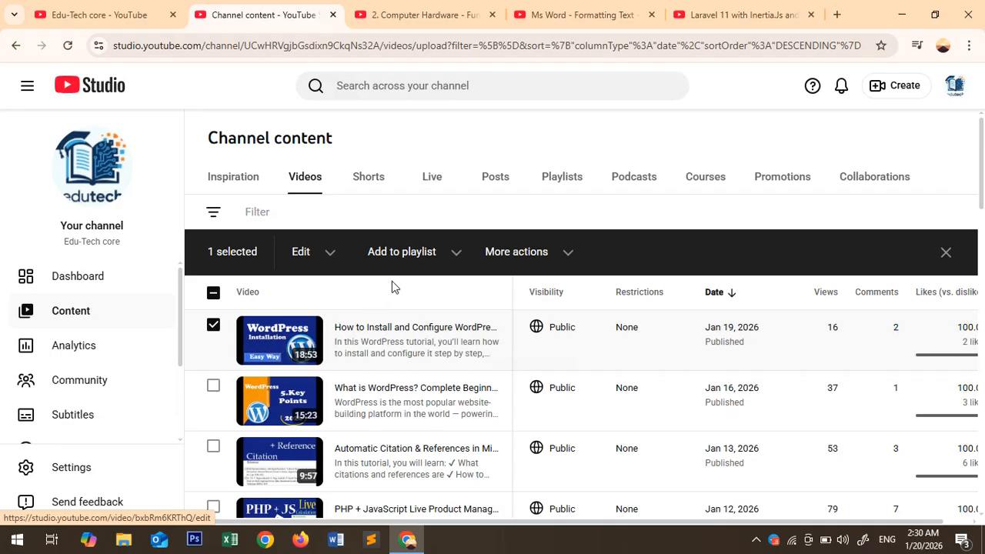
{"action": "left_click", "coordinate": [213, 387]}
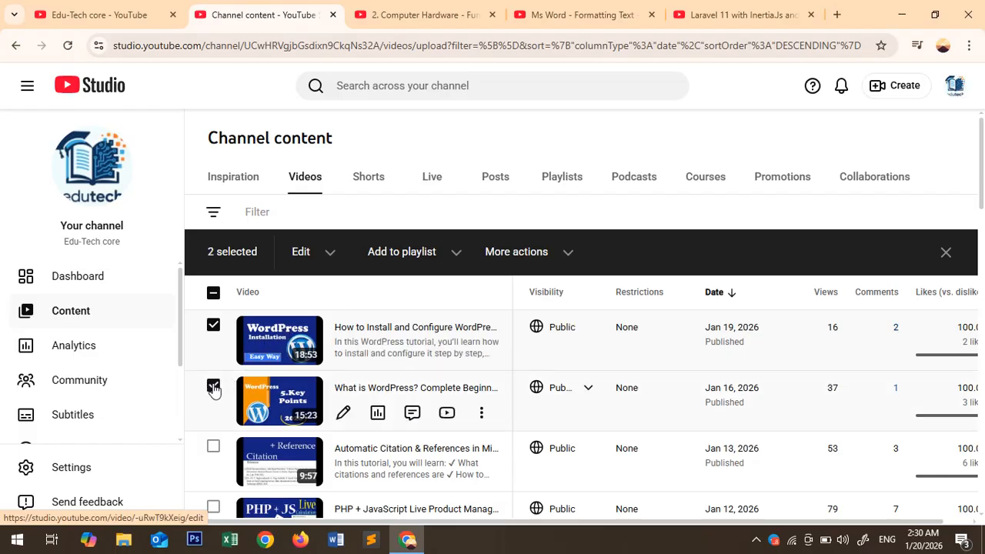
{"action": "left_click", "coordinate": [213, 387]}
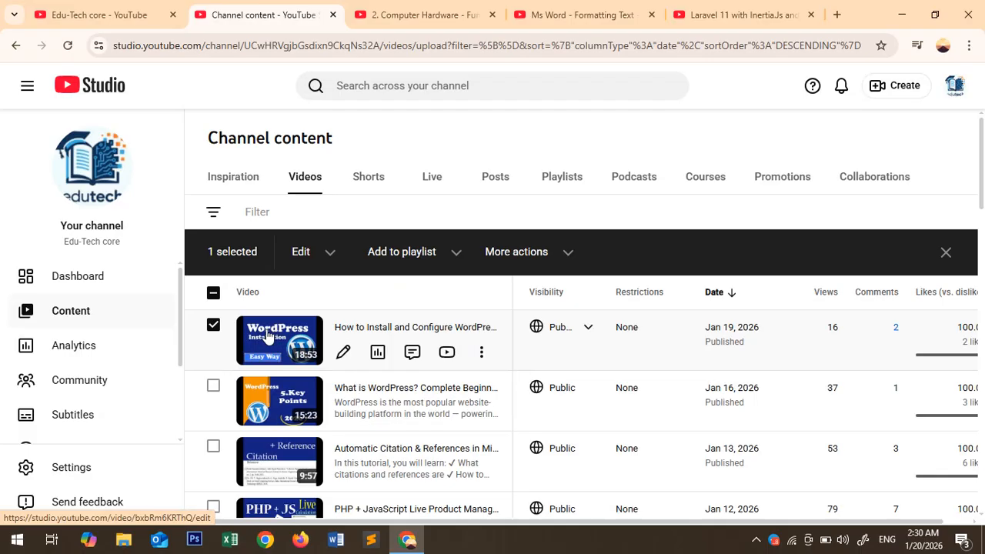
{"action": "left_click", "coordinate": [410, 255]}
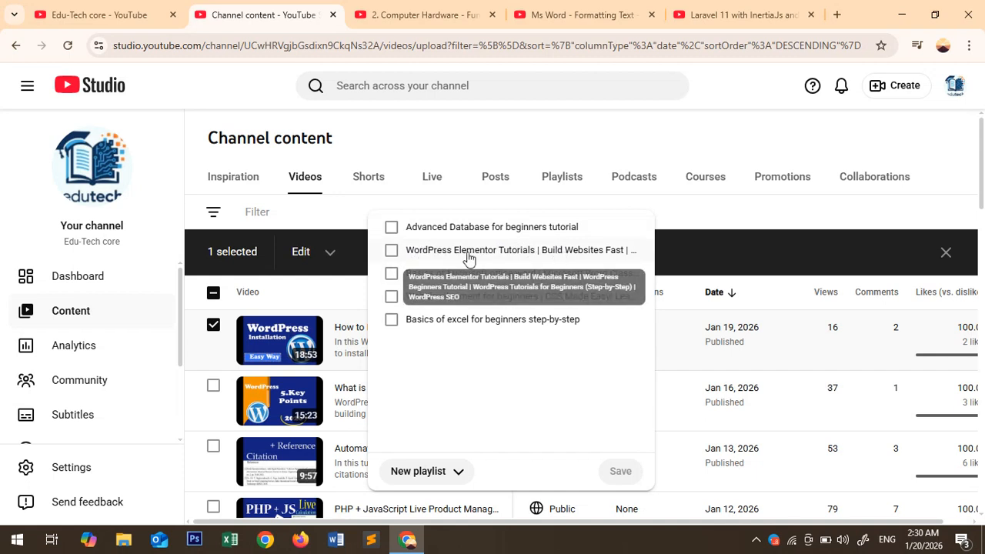
{"action": "left_click", "coordinate": [392, 252]}
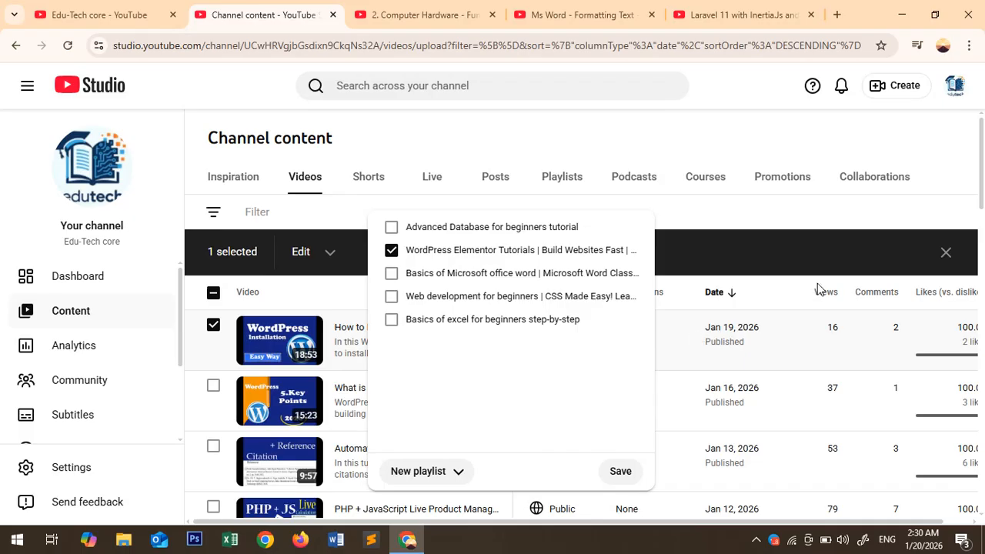
{"action": "left_click", "coordinate": [948, 252]}
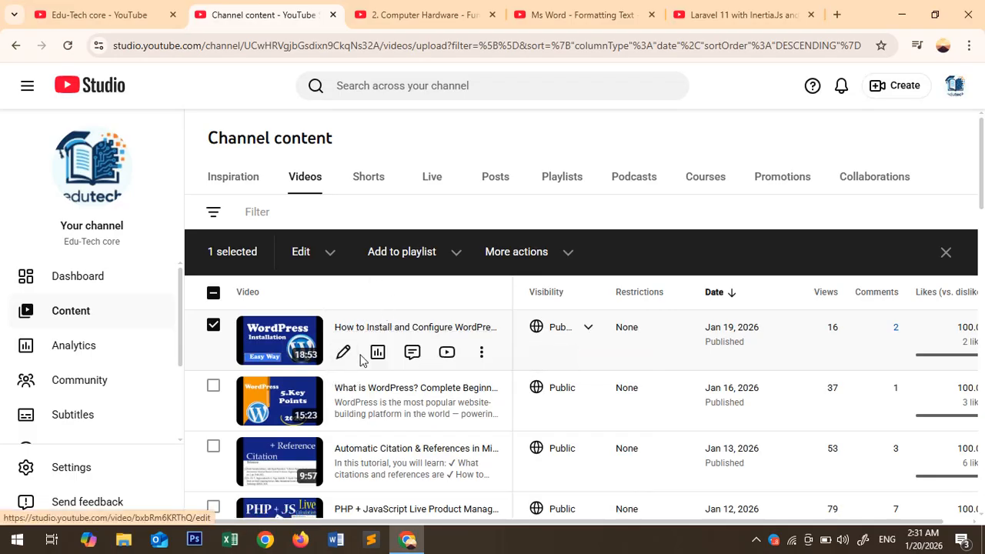
Examine the rest of the channel's videos and the video counts of its playlists.
{"action": "scroll", "coordinate": [360, 353], "scroll_direction": "down", "scroll_amount": 12}
{"action": "scroll", "coordinate": [362, 348], "scroll_direction": "down", "scroll_amount": 5}
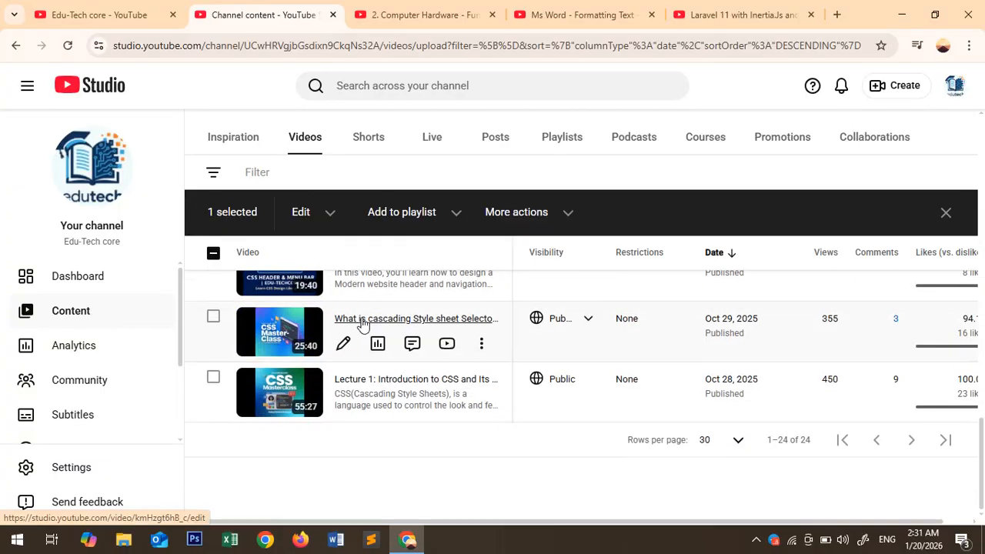
{"action": "scroll", "coordinate": [364, 323], "scroll_direction": "up", "scroll_amount": 6}
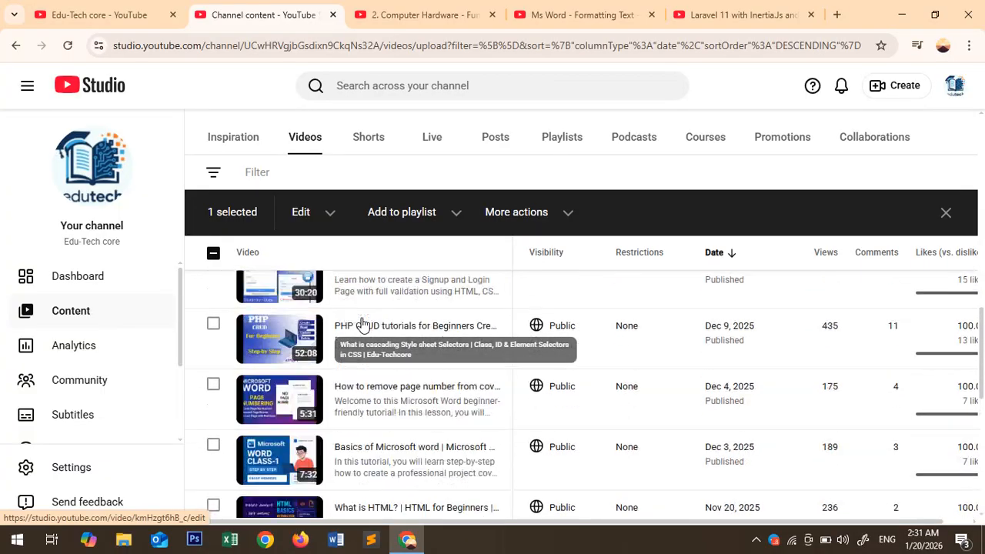
{"action": "left_click", "coordinate": [562, 139]}
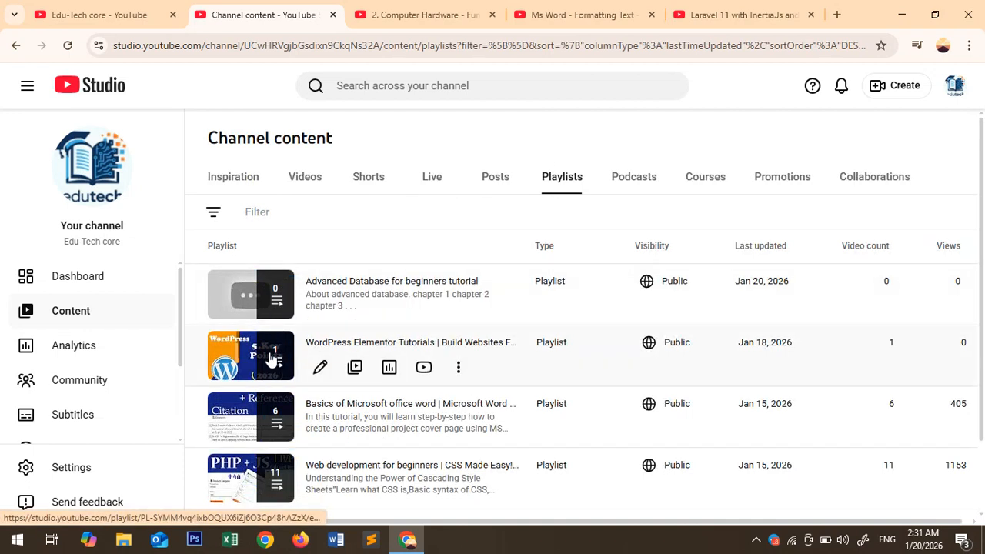
Add the selected WordPress installation video to the "WordPress Elementor Tutorials" playlist, save it and check the playlists overview.
{"action": "left_click", "coordinate": [306, 179]}
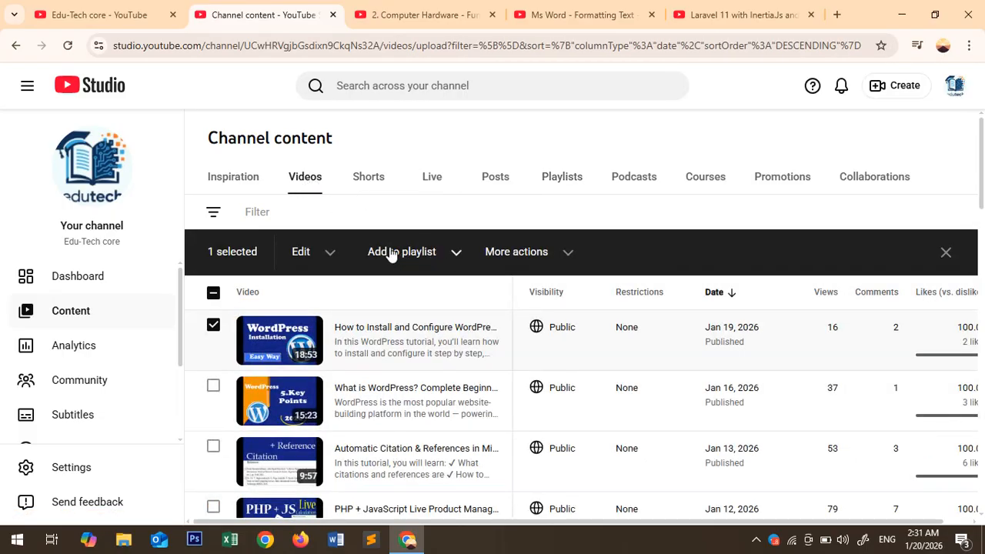
{"action": "left_click", "coordinate": [390, 254]}
{"action": "left_click", "coordinate": [392, 250]}
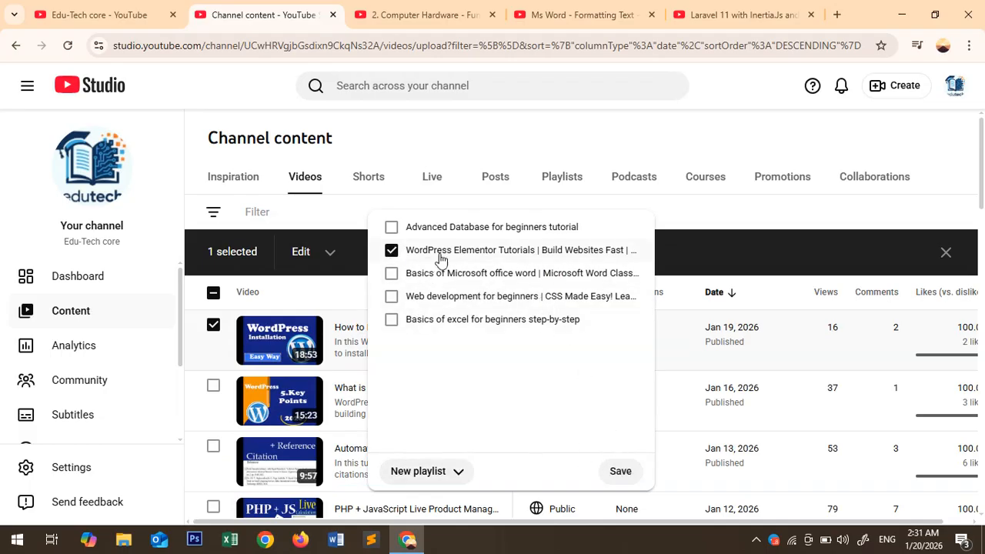
{"action": "left_click", "coordinate": [620, 472]}
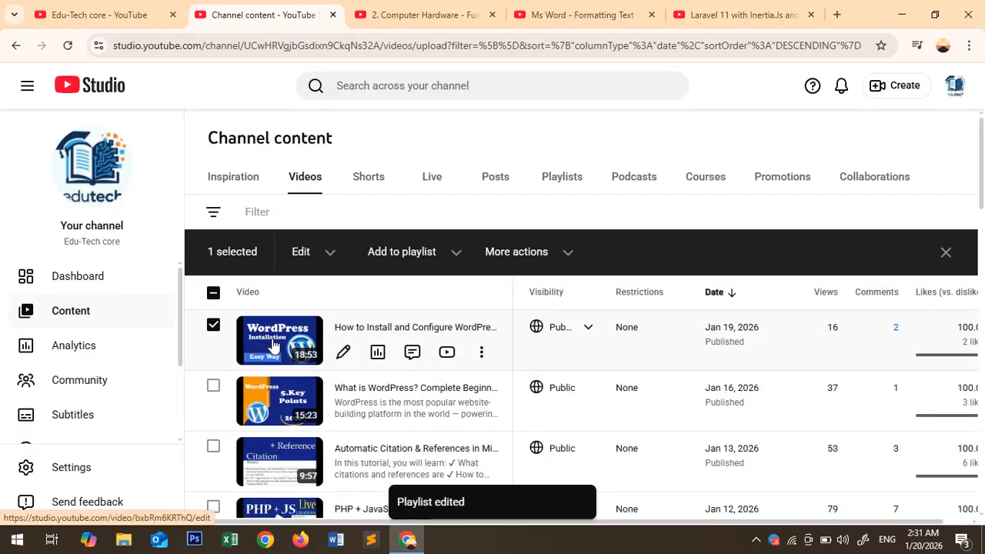
{"action": "left_click", "coordinate": [567, 185]}
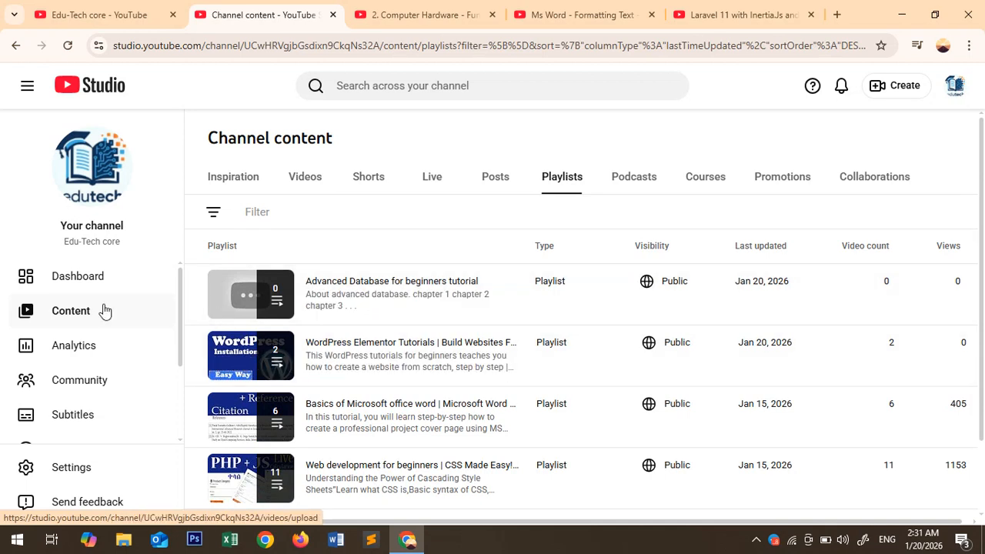
Open the public Edu-Tech core channel page from Studio and look through its created playlists.
{"action": "left_click", "coordinate": [955, 85]}
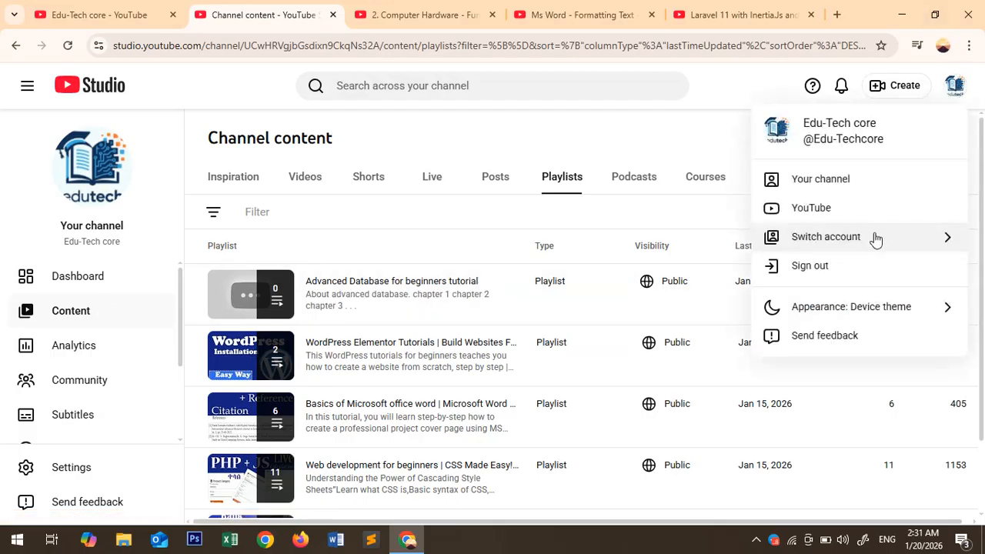
{"action": "left_click", "coordinate": [837, 184]}
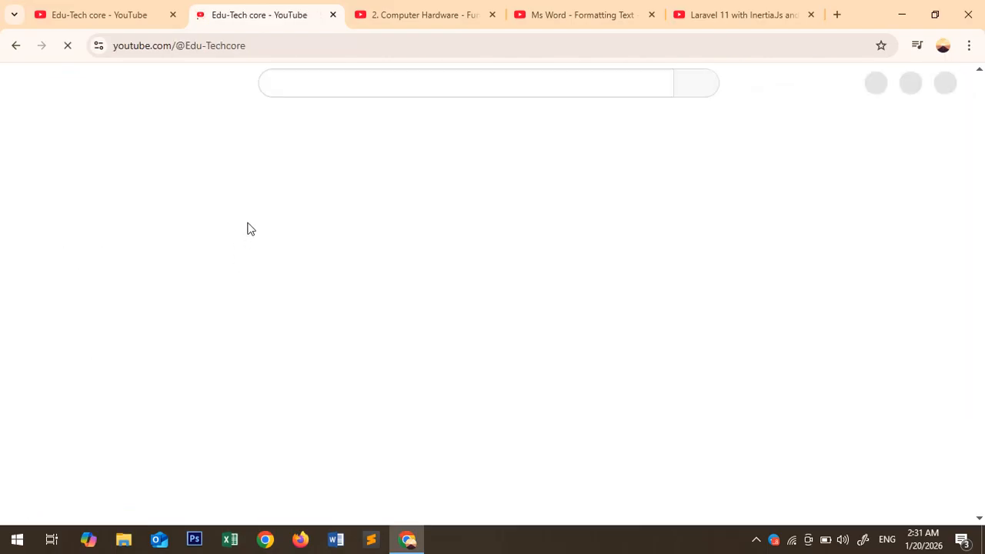
{"action": "scroll", "coordinate": [244, 320], "scroll_direction": "down", "scroll_amount": 1}
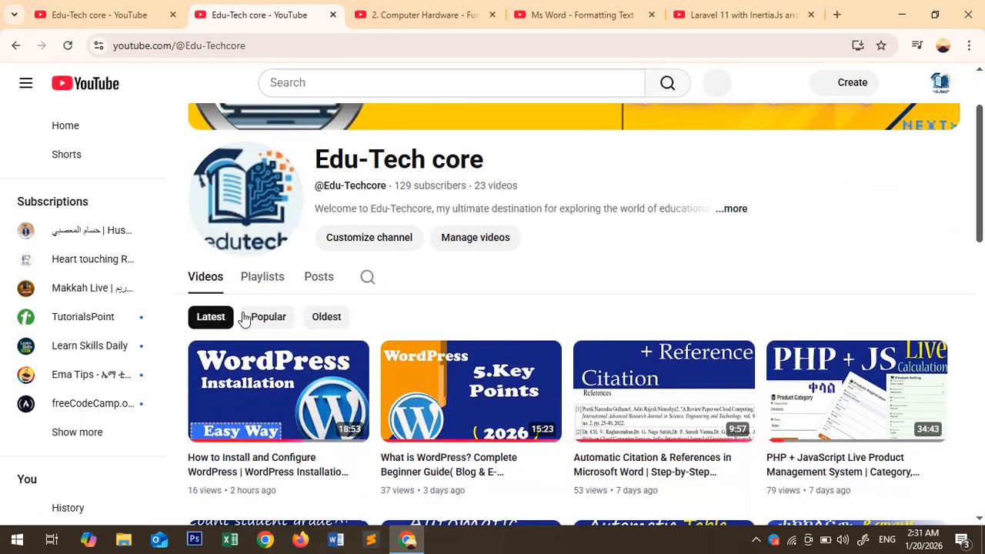
{"action": "scroll", "coordinate": [244, 320], "scroll_direction": "down", "scroll_amount": 1}
{"action": "left_click", "coordinate": [262, 226]}
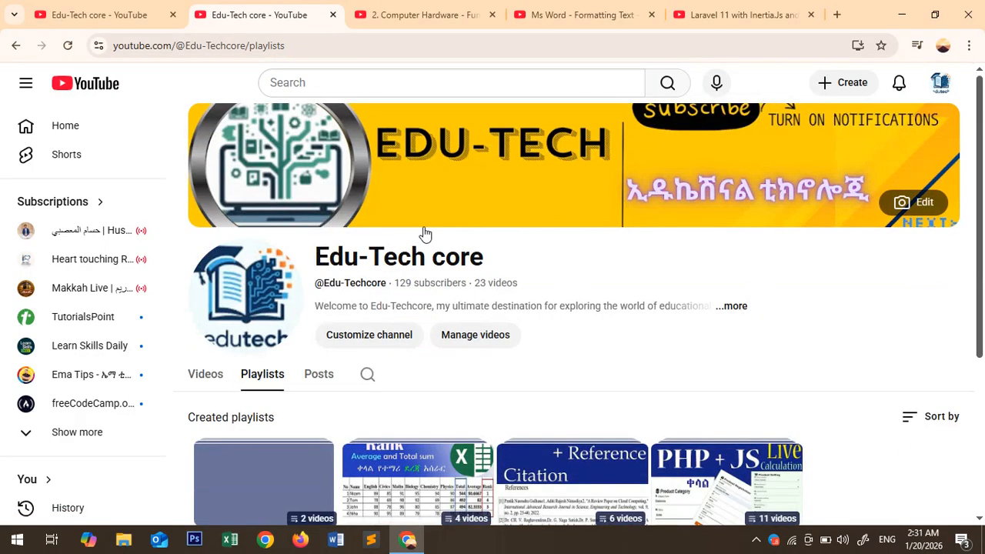
{"action": "scroll", "coordinate": [441, 281], "scroll_direction": "down", "scroll_amount": 3}
{"action": "scroll", "coordinate": [443, 281], "scroll_direction": "down", "scroll_amount": 1}
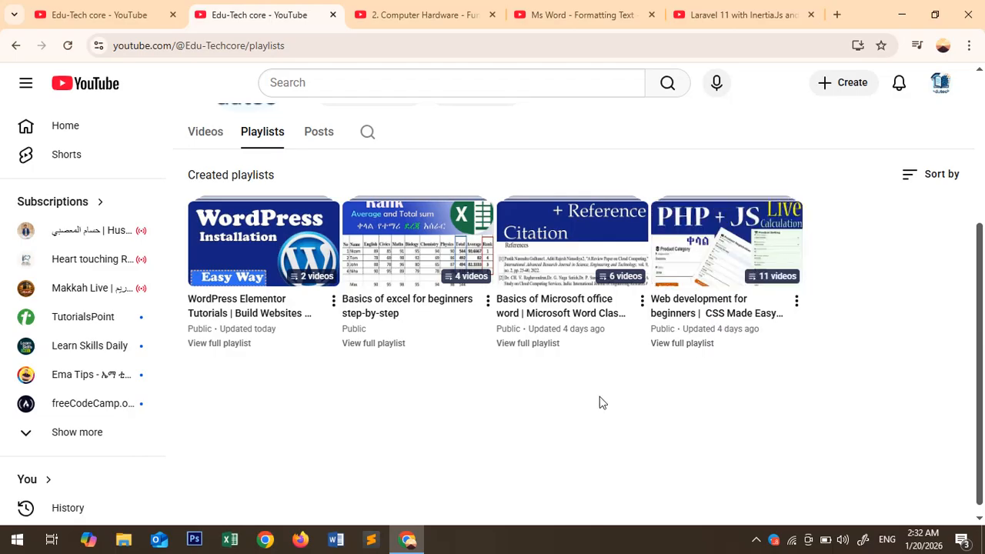
{"action": "scroll", "coordinate": [521, 424], "scroll_direction": "down", "scroll_amount": 1}
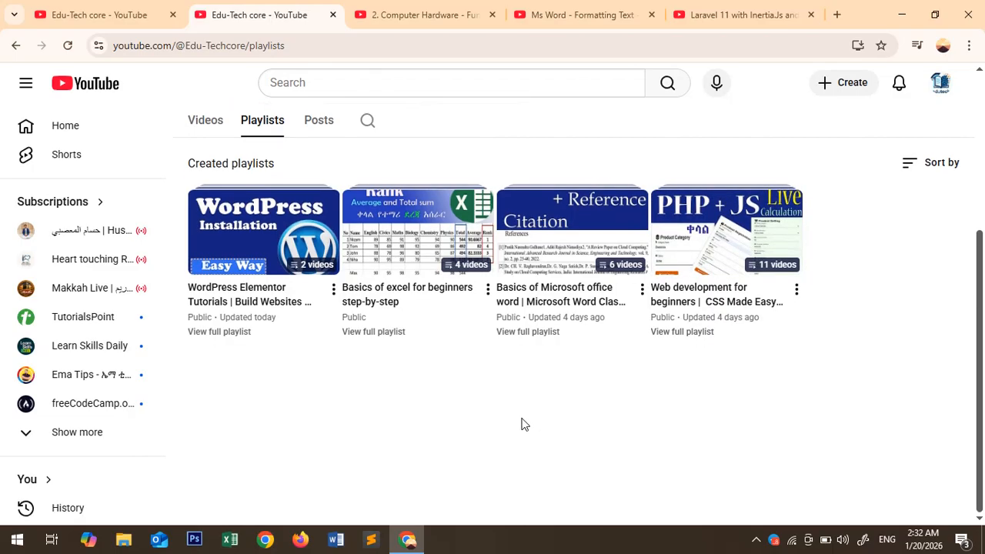
Open the "WordPress Elementor Tutorials" playlist to check its videos with the sound muted, and return to the channel's playlists.
{"action": "left_click", "coordinate": [283, 246]}
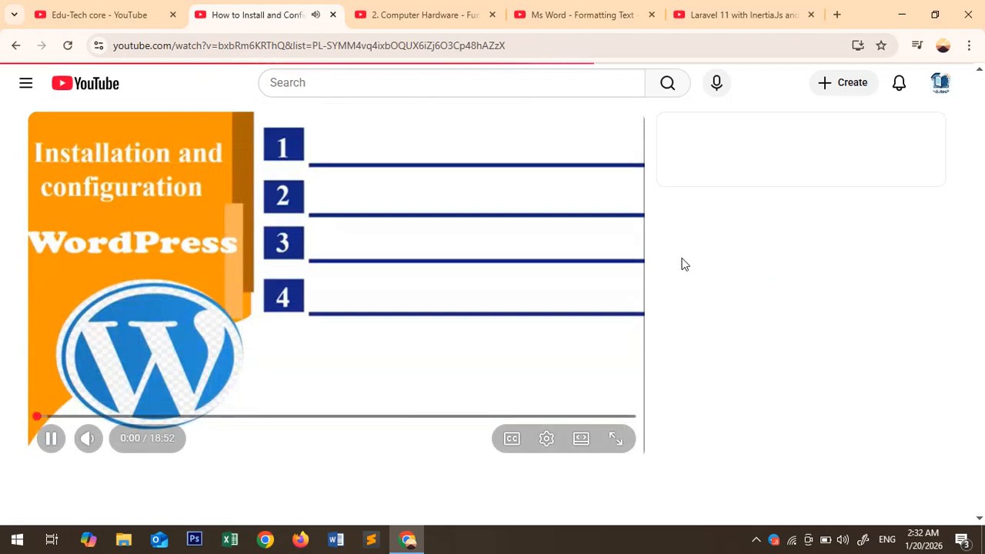
{"action": "key", "text": "XF86AudioMute"}
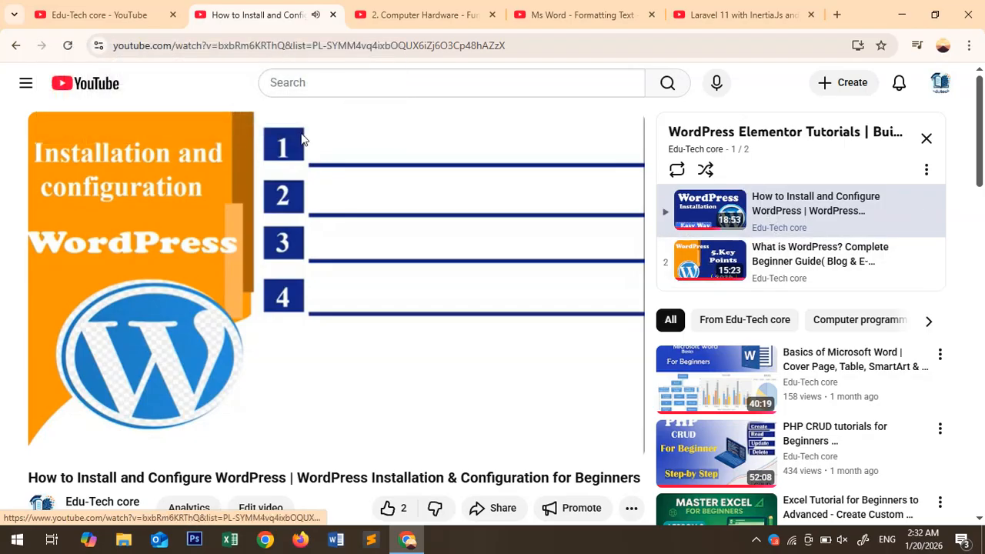
{"action": "left_click", "coordinate": [11, 45]}
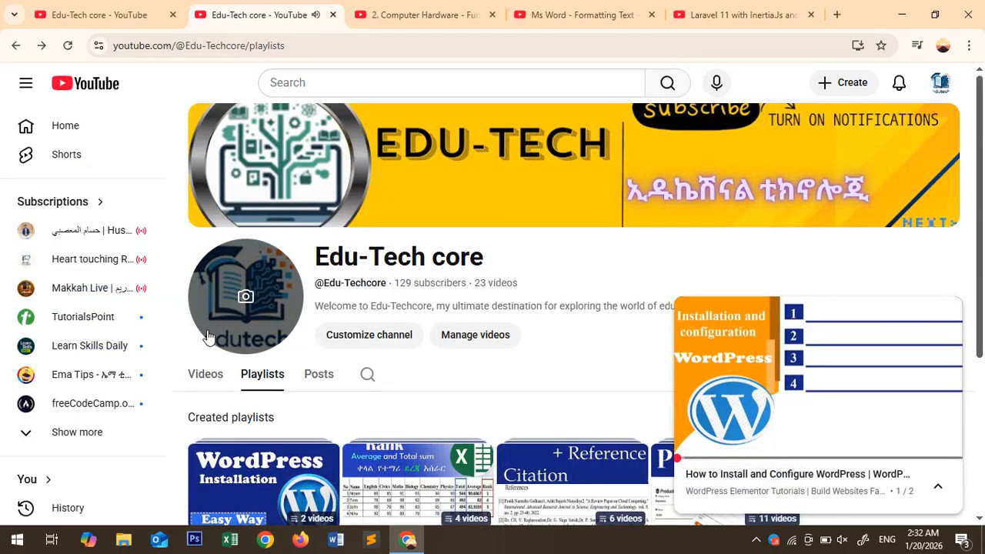
Open the "Web development for beginners" playlist and look through its list of videos, keeping the sound muted.
{"action": "scroll", "coordinate": [206, 336], "scroll_direction": "down", "scroll_amount": 2}
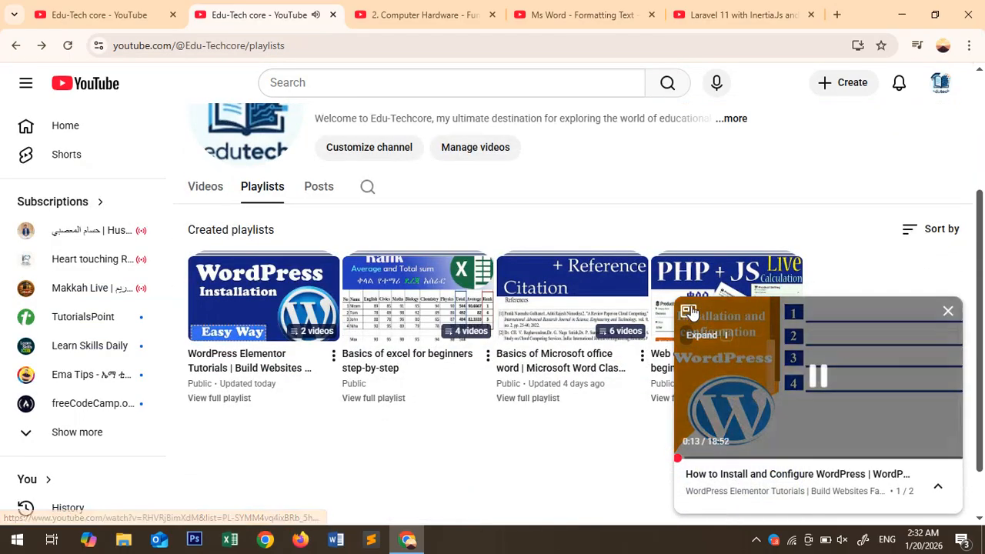
{"action": "left_click", "coordinate": [693, 279]}
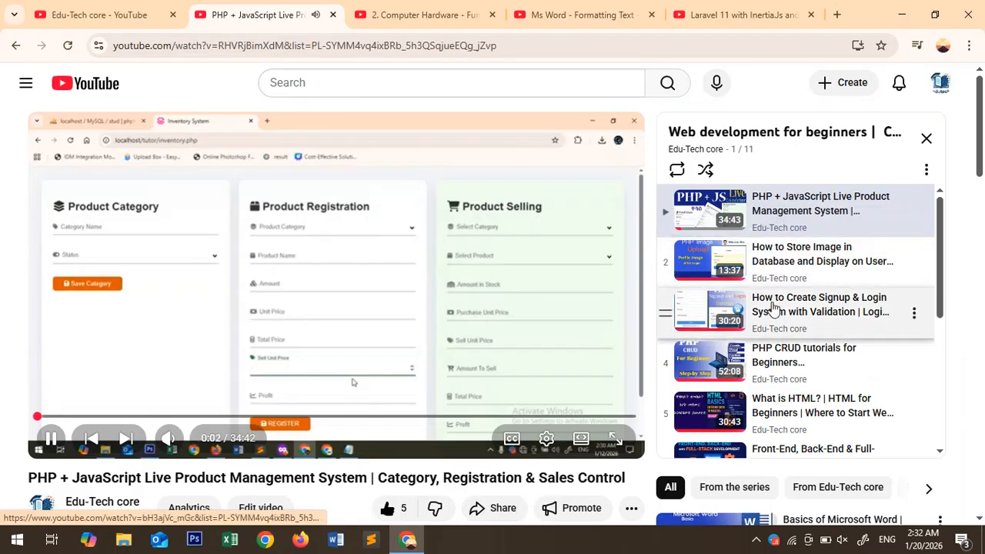
{"action": "scroll", "coordinate": [775, 309], "scroll_direction": "down", "scroll_amount": 2}
{"action": "scroll", "coordinate": [774, 309], "scroll_direction": "down", "scroll_amount": 3}
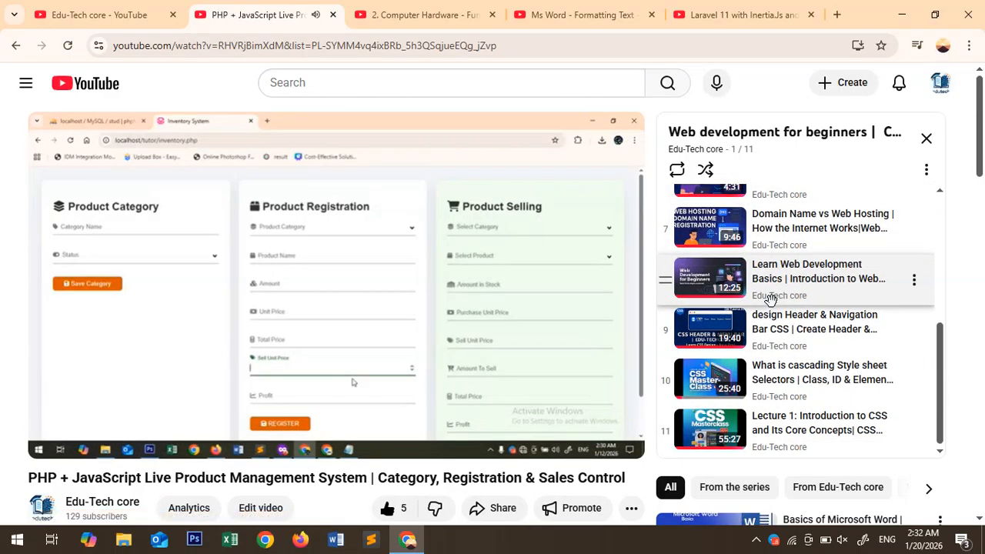
{"action": "scroll", "coordinate": [772, 301], "scroll_direction": "up", "scroll_amount": 3}
{"action": "scroll", "coordinate": [770, 300], "scroll_direction": "up", "scroll_amount": 2}
{"action": "key", "text": "XF86AudioRaiseVolume"}
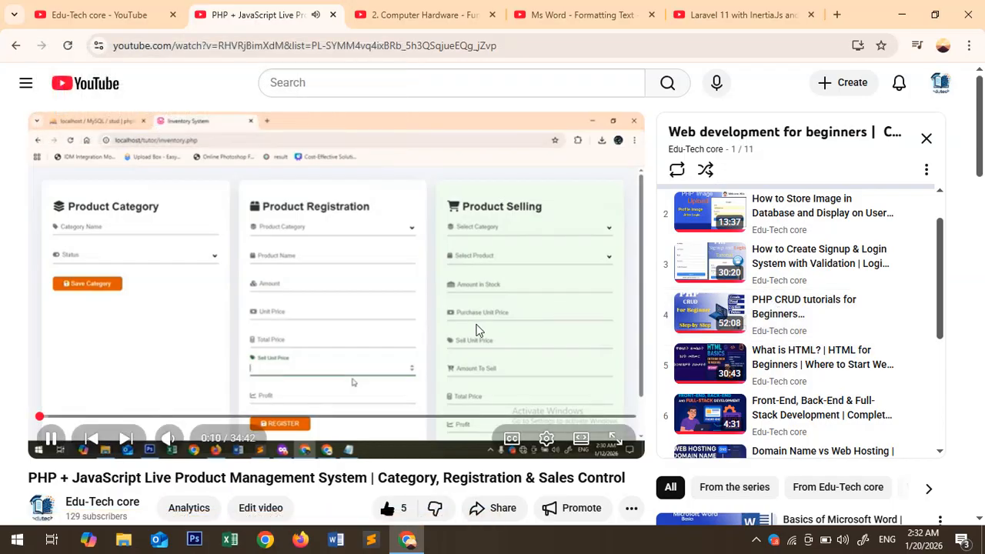
{"action": "key", "text": "XF86AudioMute"}
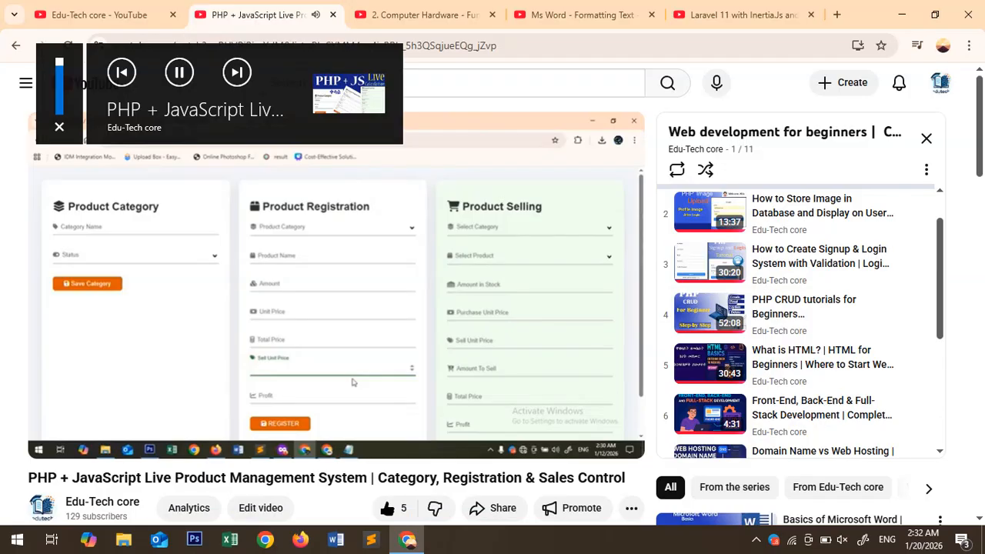